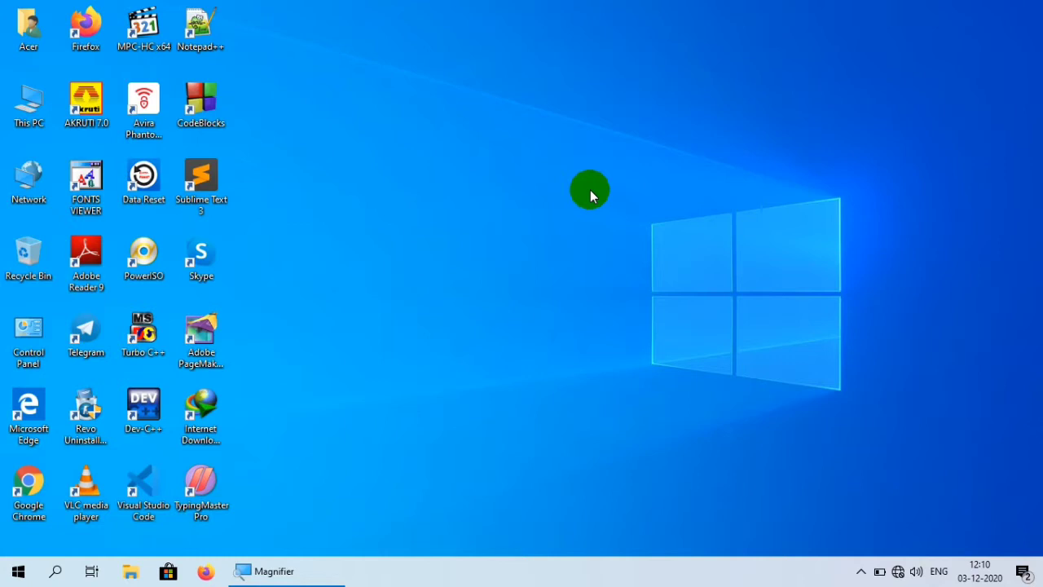
# Search Windows for Excel, open Microsoft Office Excel 2007, and close it again
pyautogui.click(52, 576)
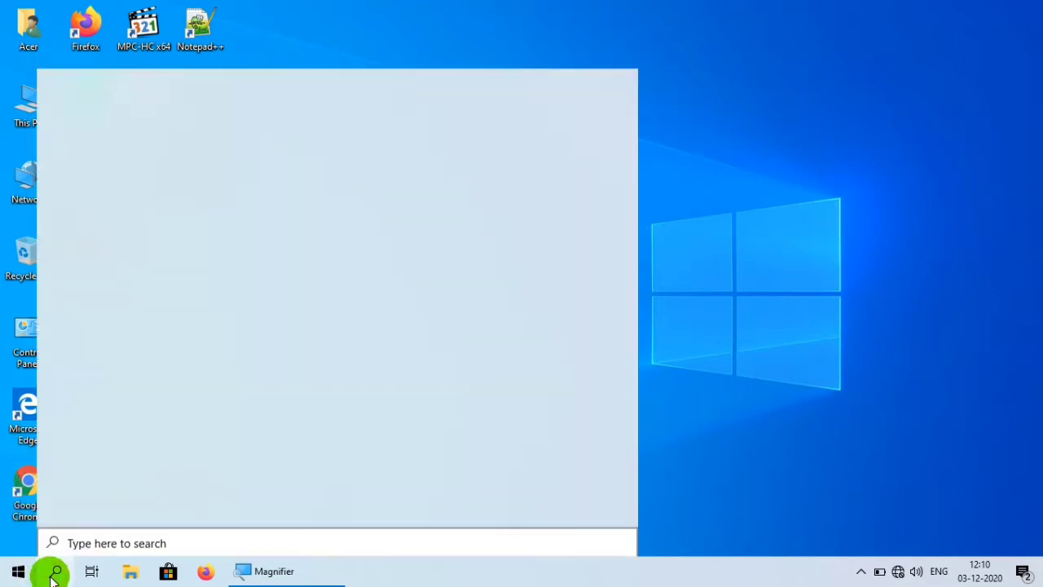
pyautogui.write('exce')
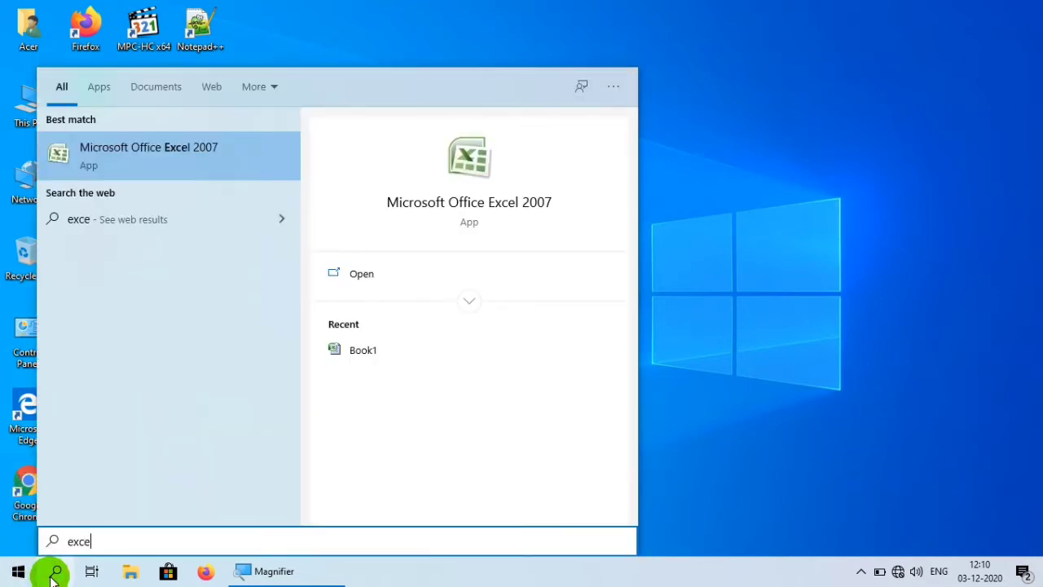
pyautogui.click(491, 204)
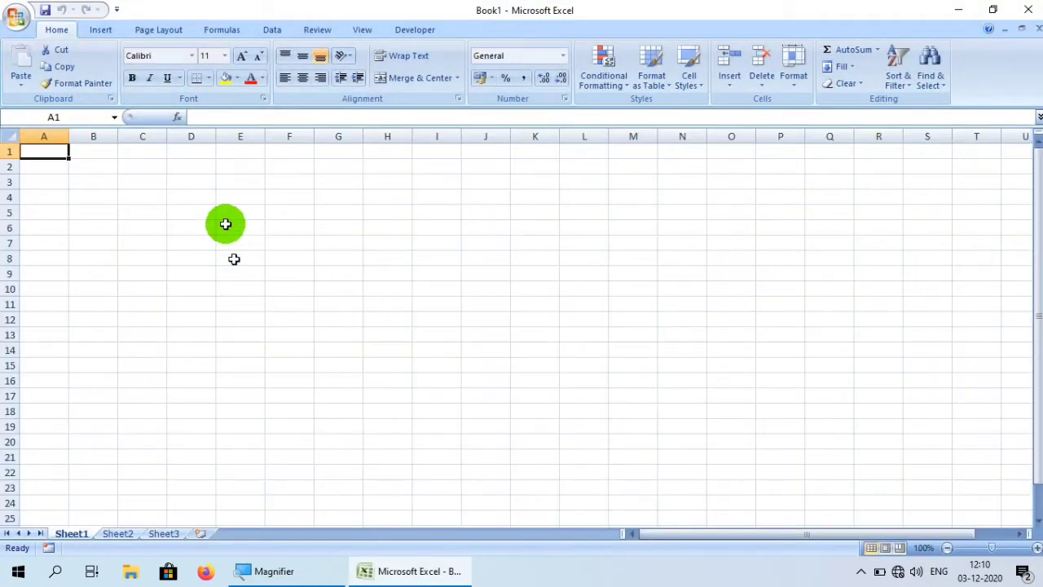
pyautogui.moveTo(213, 196); pyautogui.dragTo(710, 428)
pyautogui.click(1030, 9)
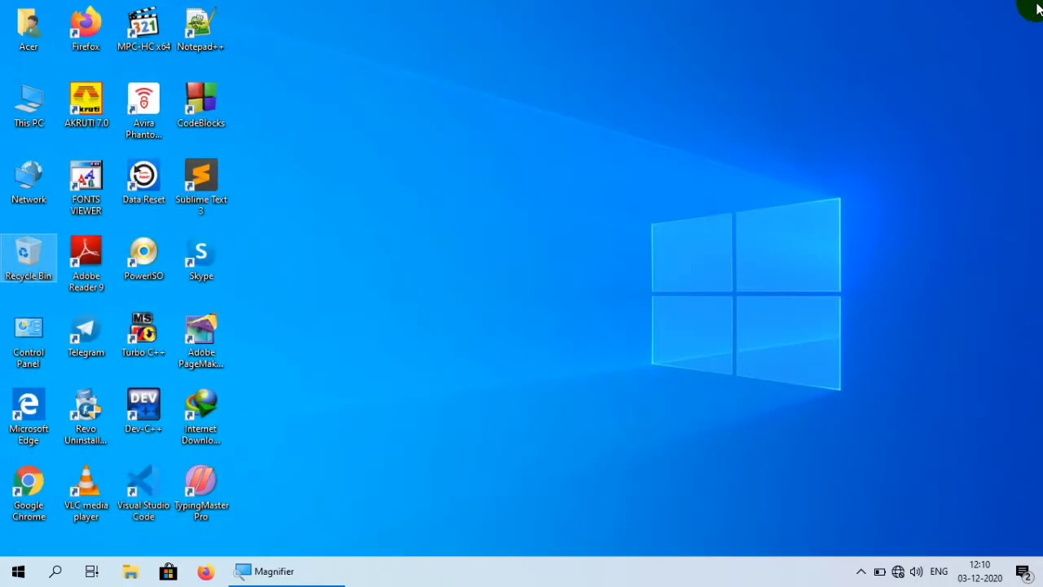
# Launch Excel through the Windows Run dialog with the command excel
pyautogui.press('super+r')
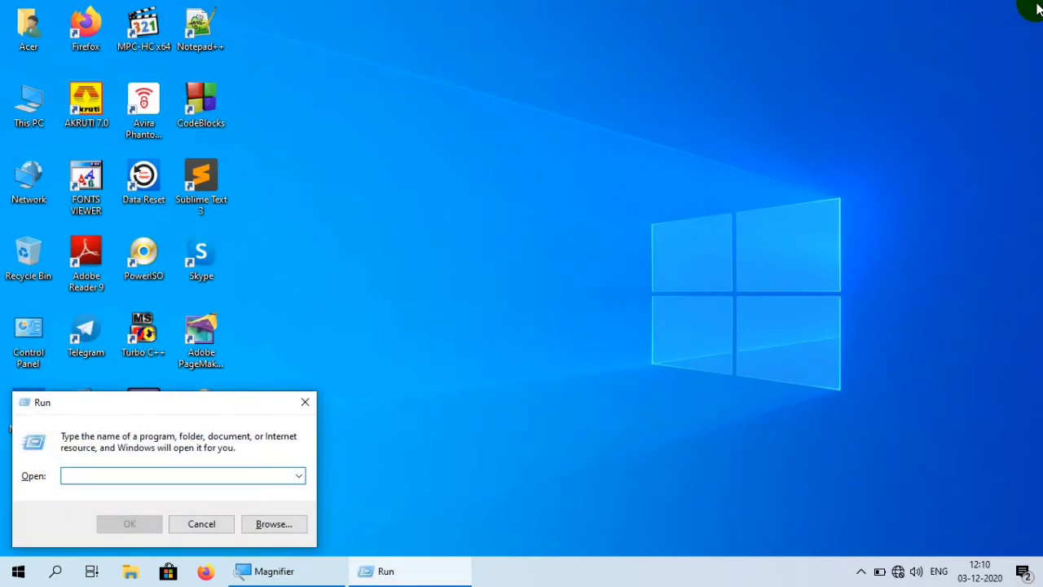
pyautogui.write('e')
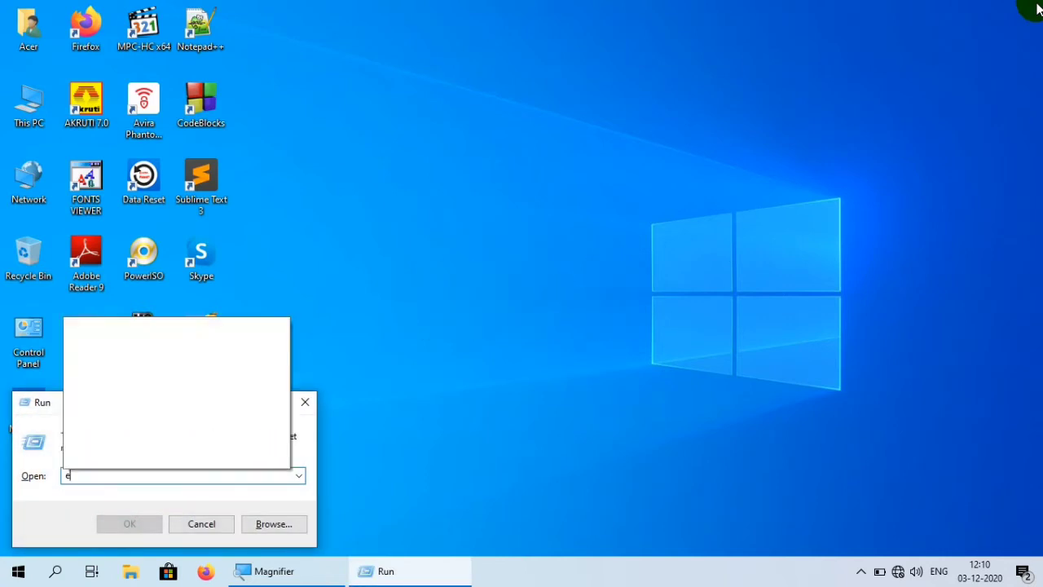
pyautogui.write('xcel')
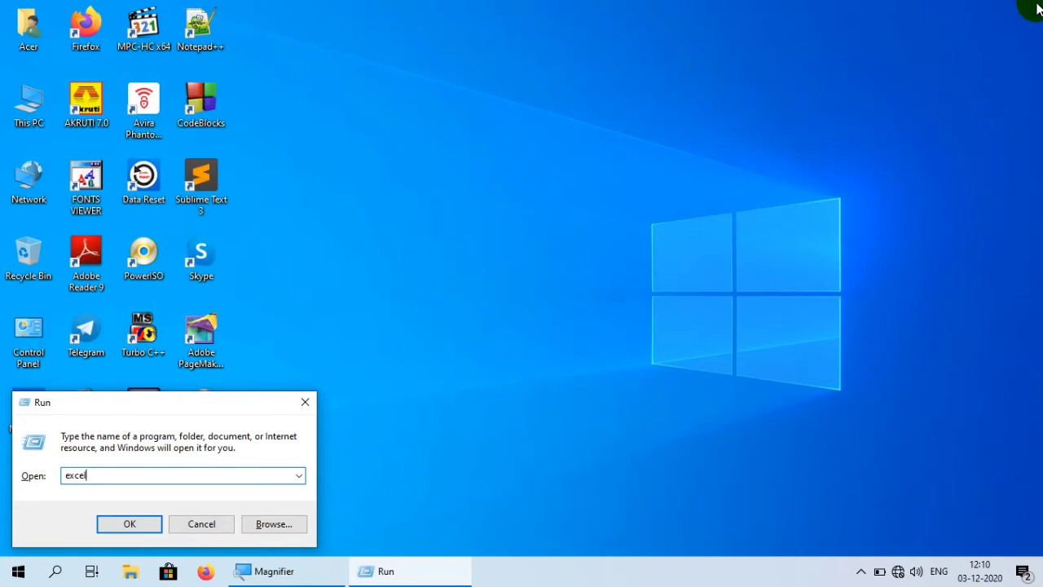
pyautogui.press('Return')
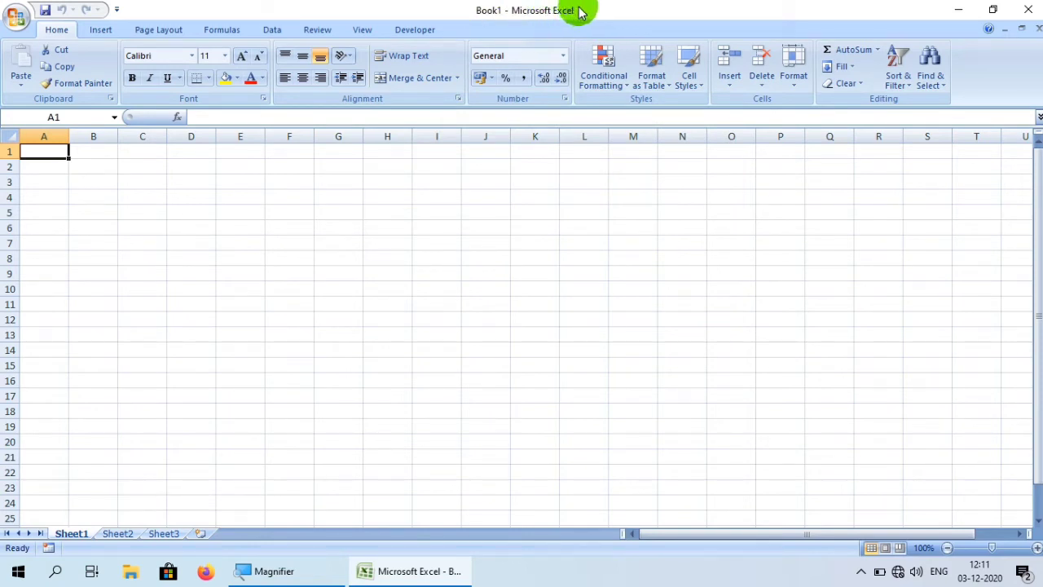
# Look through the Insert, Page Layout and Formulas commands, return to Home, and examine the name box and formula bar
pyautogui.click(101, 31)
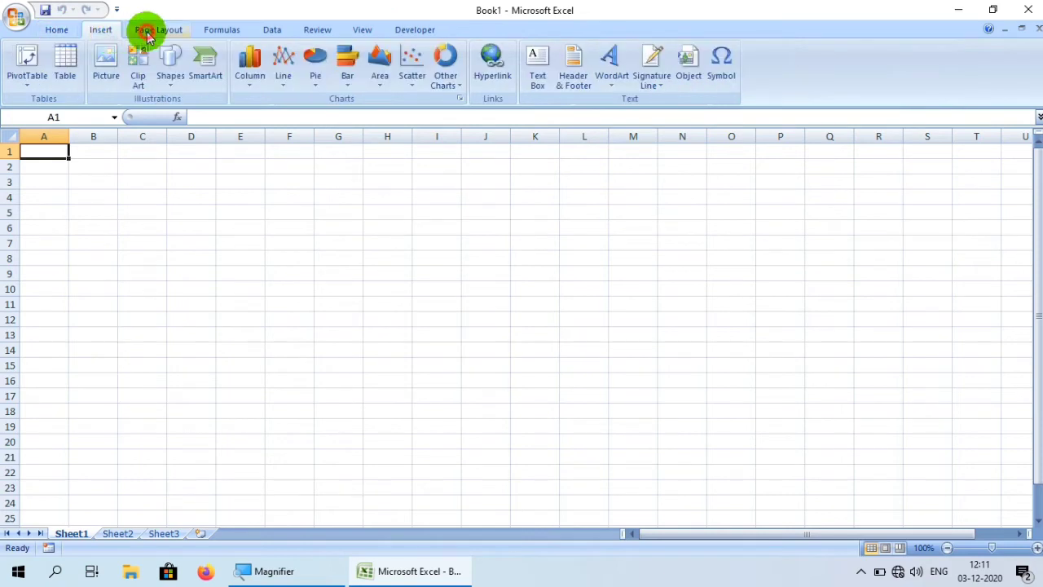
pyautogui.click(151, 30)
pyautogui.click(213, 31)
pyautogui.click(56, 33)
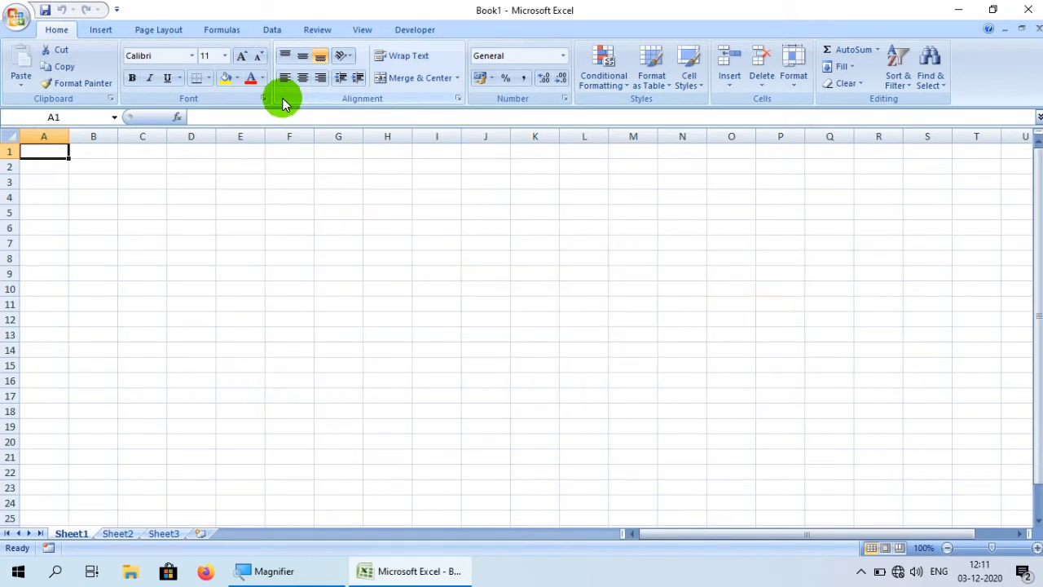
pyautogui.click(66, 117)
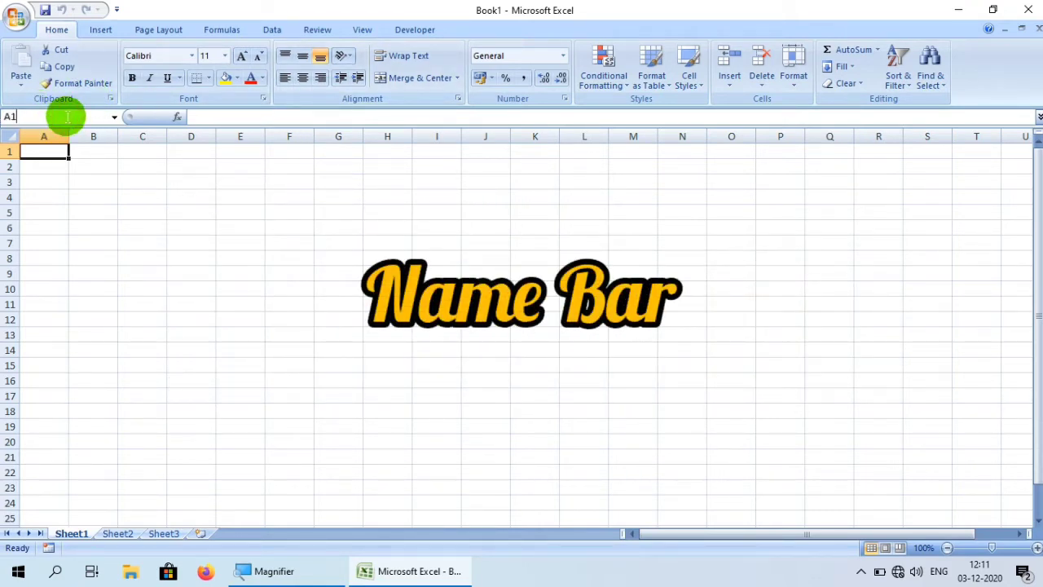
pyautogui.click(224, 114)
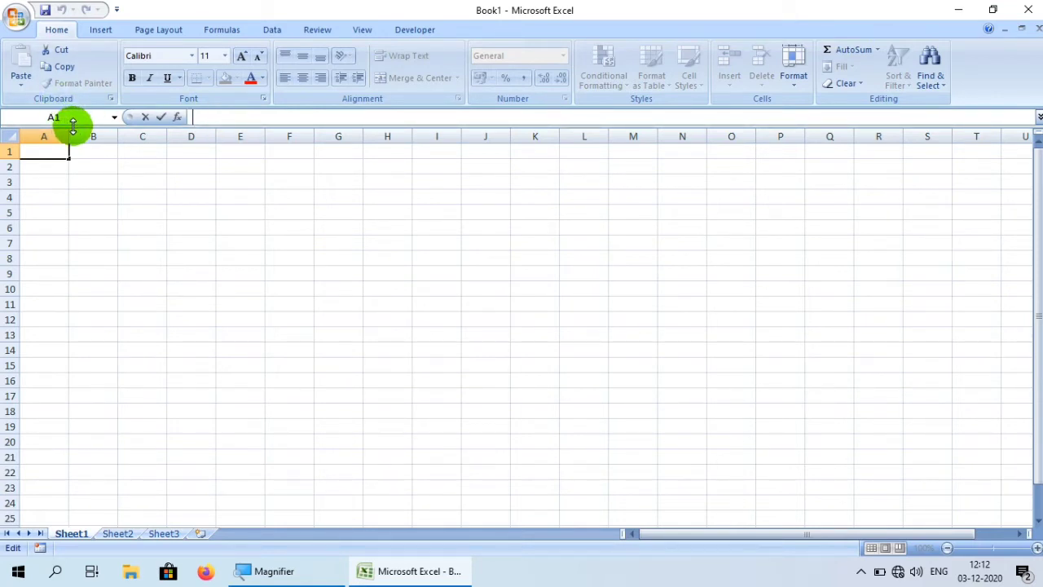
# Highlight the cell block B5:T21, columns A, B and C, and cell D4 to examine the grid and its columns
pyautogui.moveTo(90, 211); pyautogui.dragTo(958, 453)
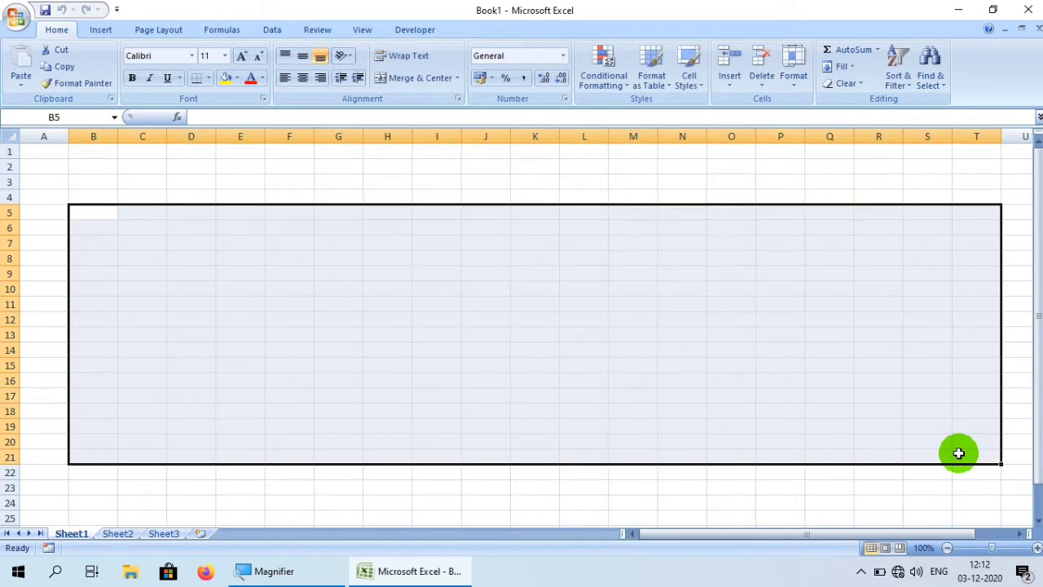
pyautogui.click(51, 136)
pyautogui.click(90, 136)
pyautogui.click(144, 136)
pyautogui.click(199, 195)
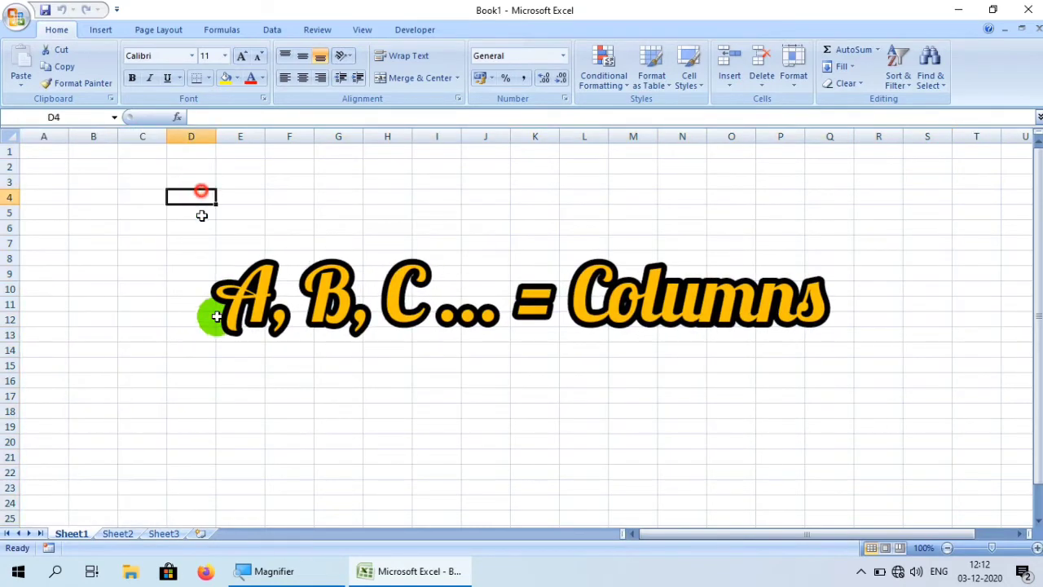
# Highlight vertical cell ranges such as I5:I14, K6:L20 and H7:H15 to examine how columns run
pyautogui.click(331, 255)
pyautogui.moveTo(332, 255); pyautogui.dragTo(338, 351)
pyautogui.moveTo(419, 204); pyautogui.dragTo(431, 344)
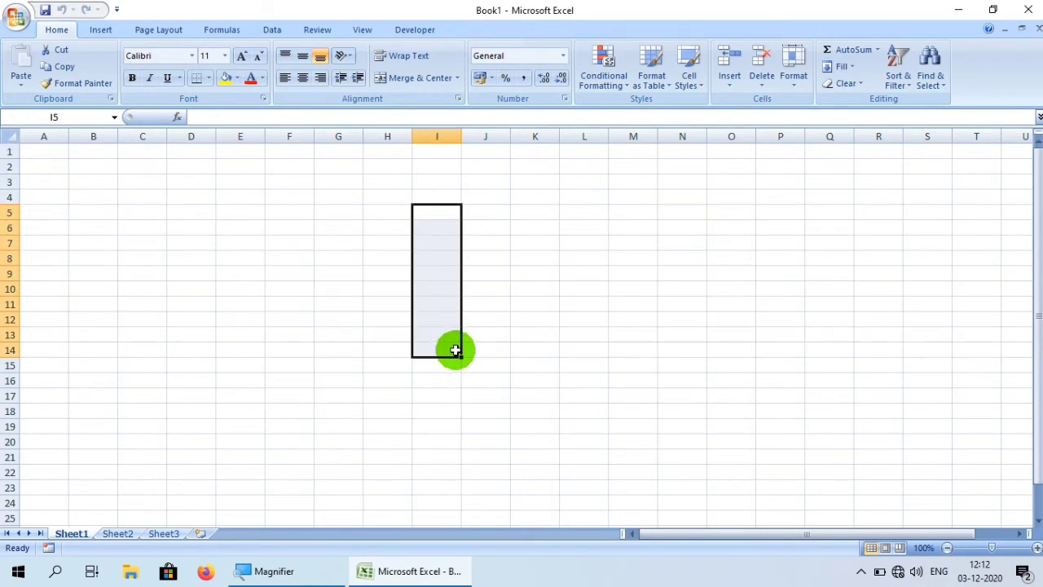
pyautogui.moveTo(552, 221); pyautogui.dragTo(569, 432)
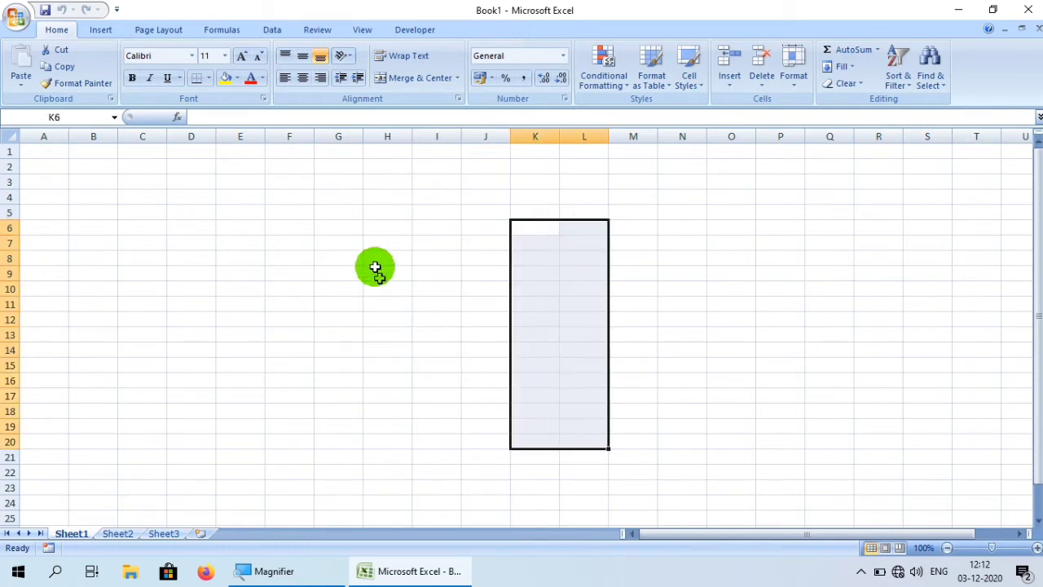
pyautogui.moveTo(367, 249); pyautogui.dragTo(368, 366)
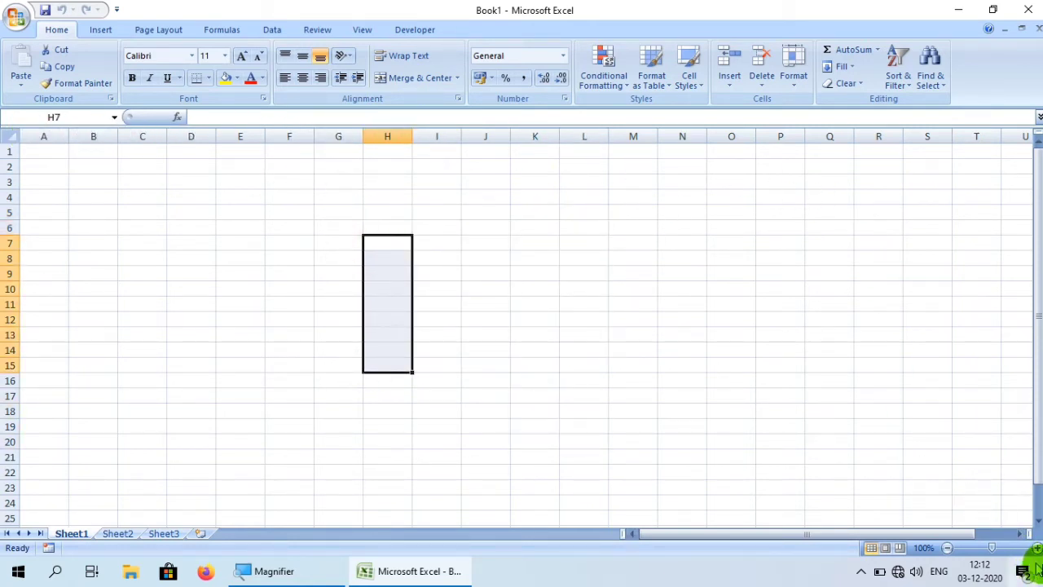
# Jump from cell AB16 to the sheet's last column along row 16
pyautogui.click(1021, 534)
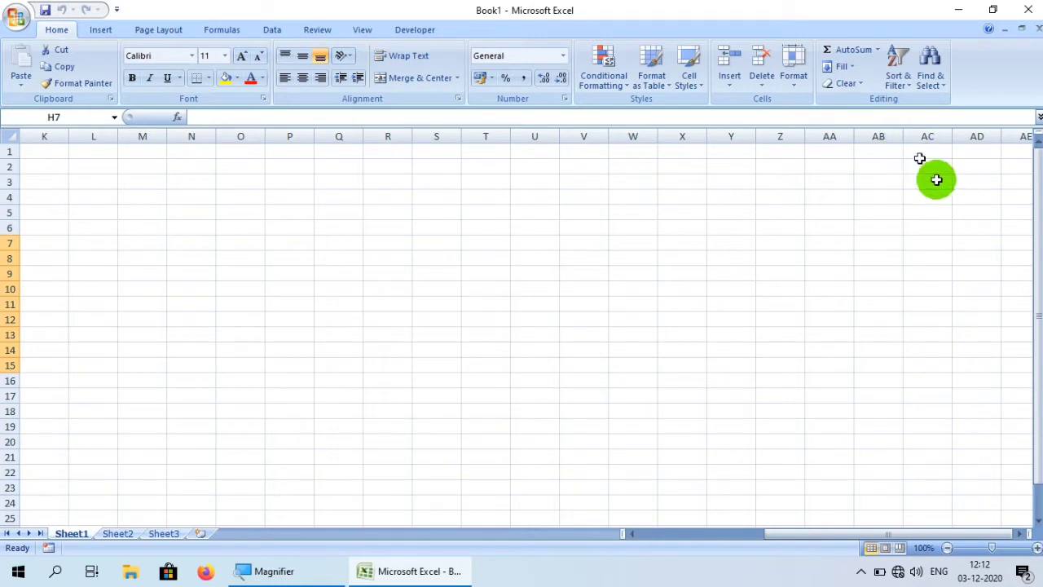
pyautogui.click(894, 378)
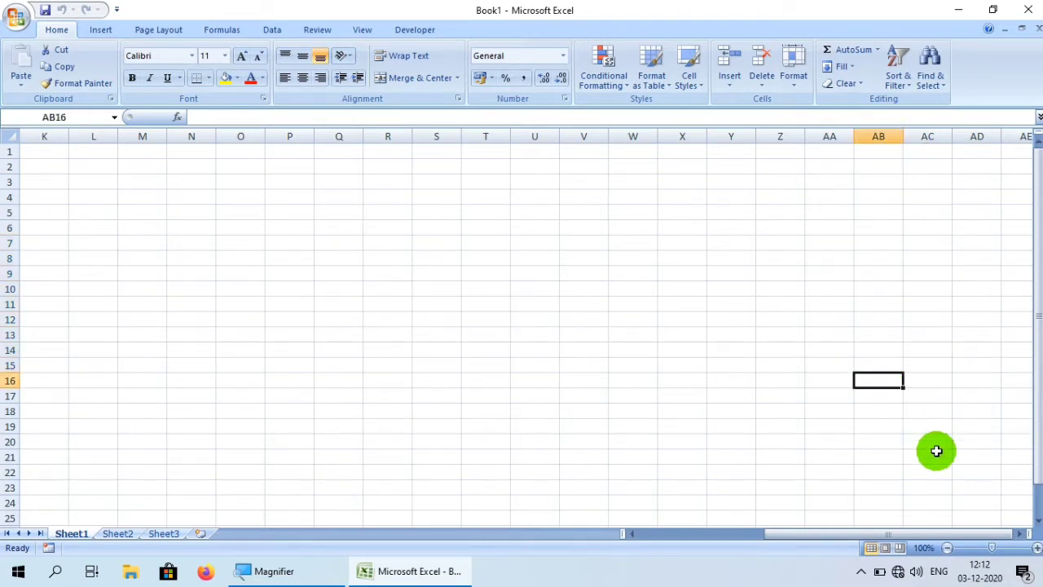
pyautogui.hotkey('ctrl', 'Right')
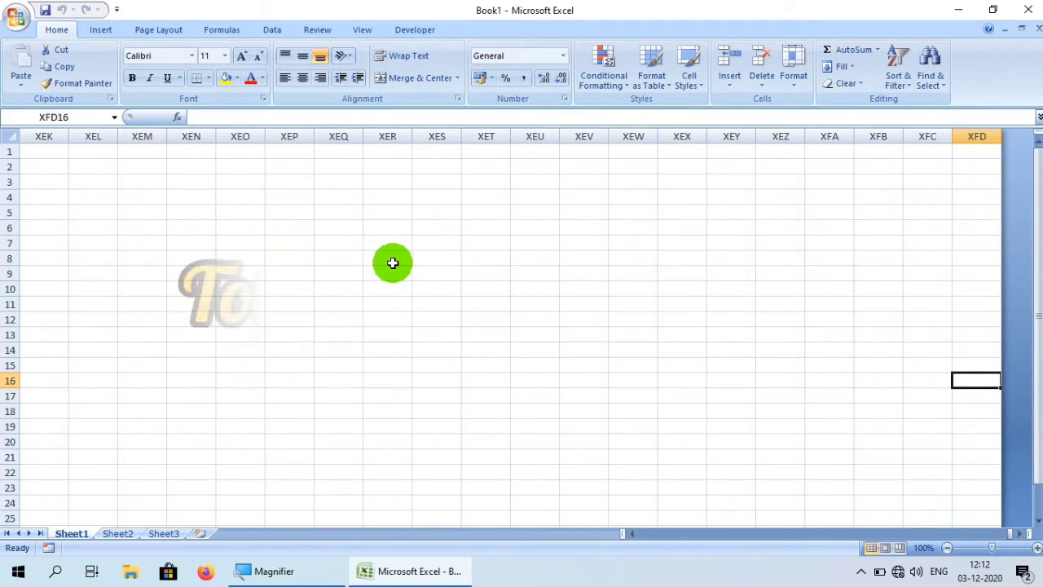
# Enter 16384 in cell XFB8, near the sheet's last column
pyautogui.click(883, 262)
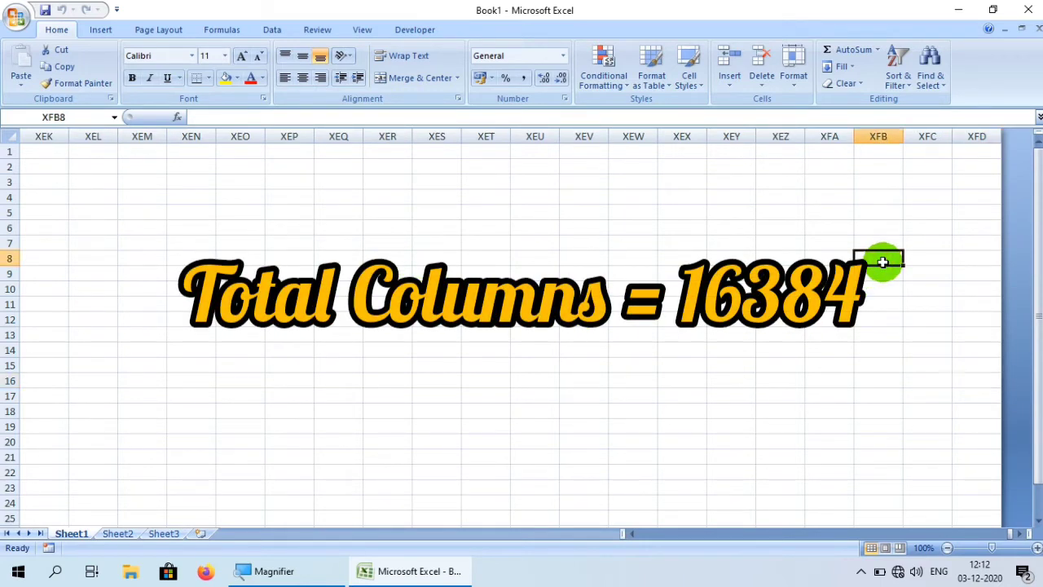
pyautogui.write('163')
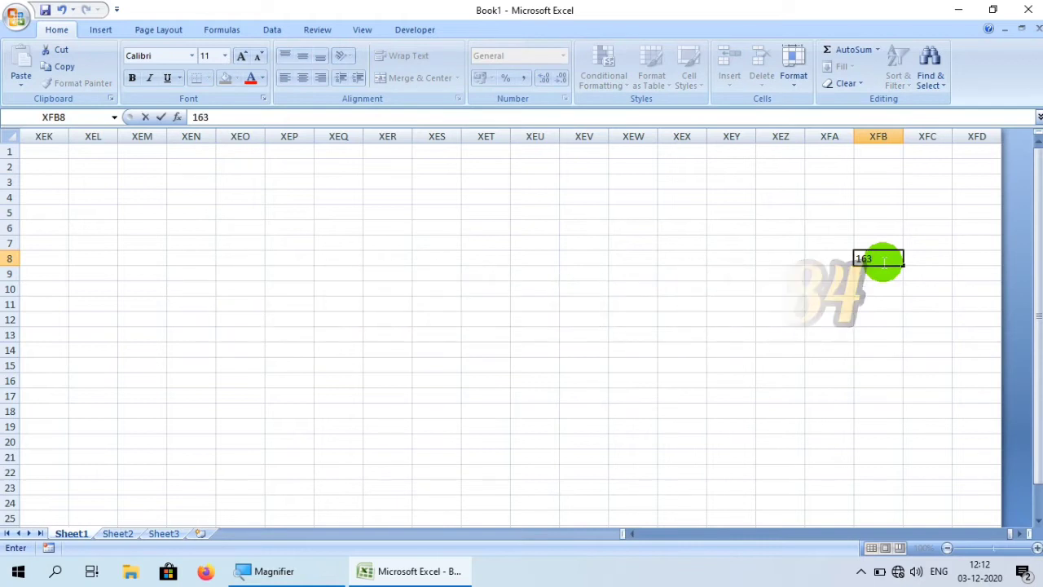
pyautogui.write('84')
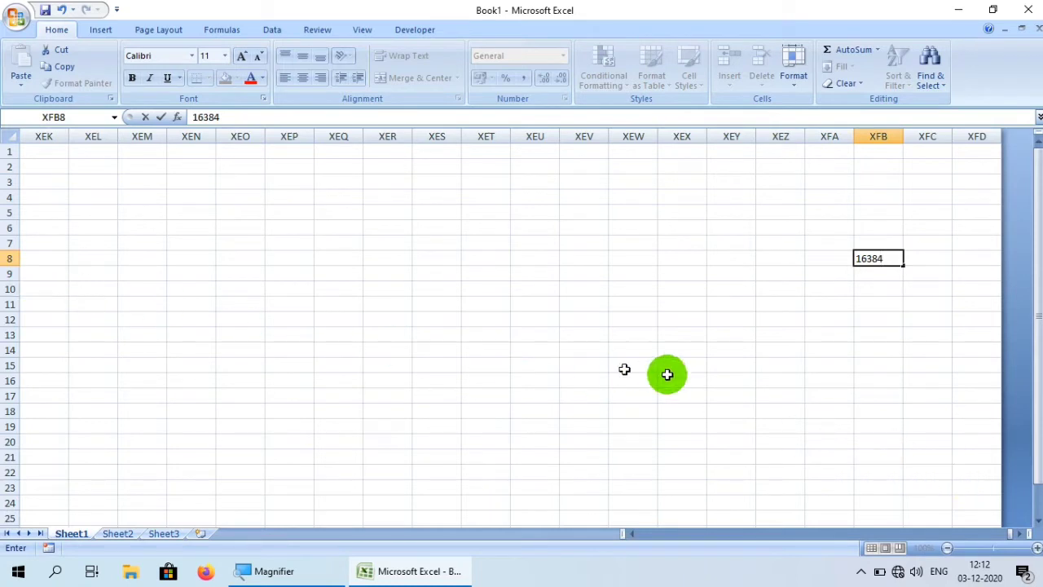
pyautogui.click(732, 399)
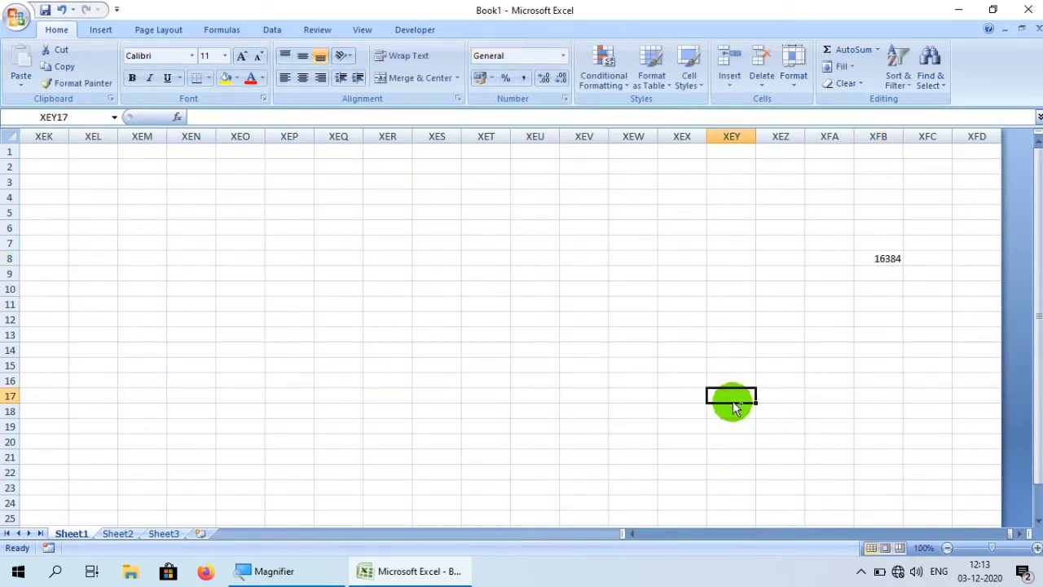
# Return to column A and increase row 1 to nearly twice its height
pyautogui.hotkey('ctrl', 'Left')
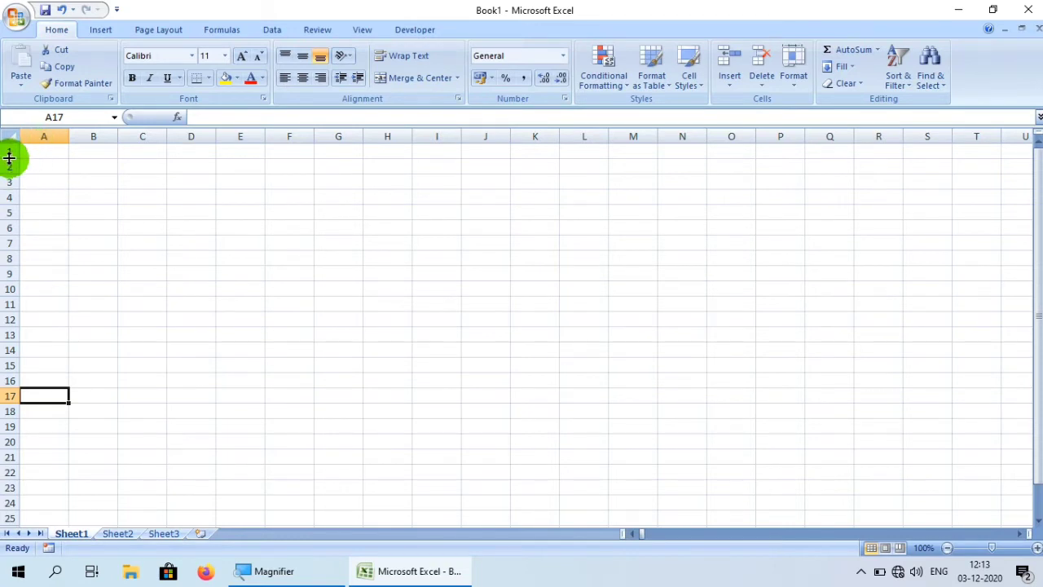
pyautogui.moveTo(9, 157); pyautogui.dragTo(9, 171)
# Jump from cell E16 to the sheet's last row to examine the row numbering, and return to row 1 in column H
pyautogui.click(217, 389)
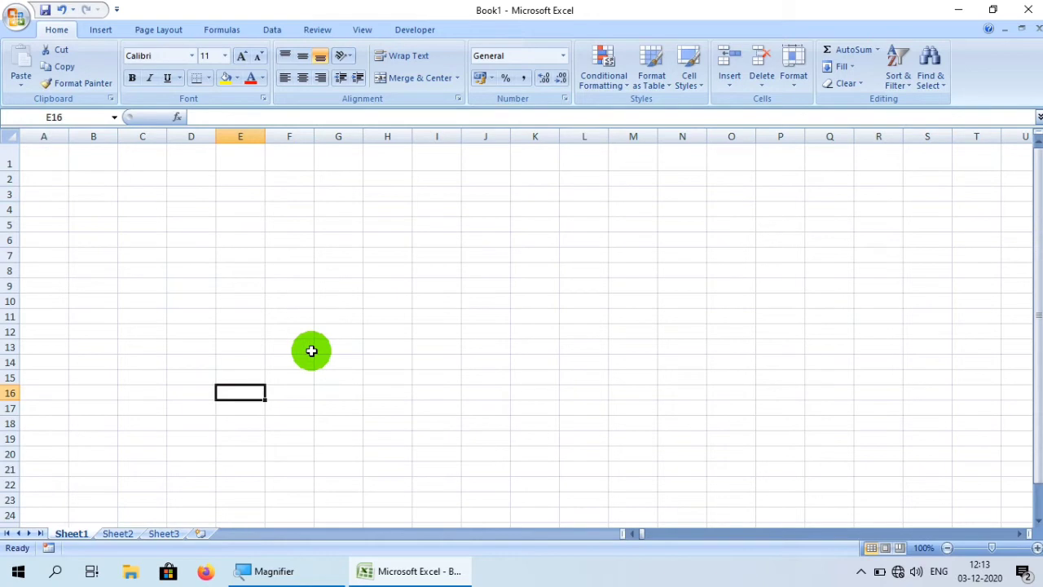
pyautogui.hotkey('ctrl', 'Down')
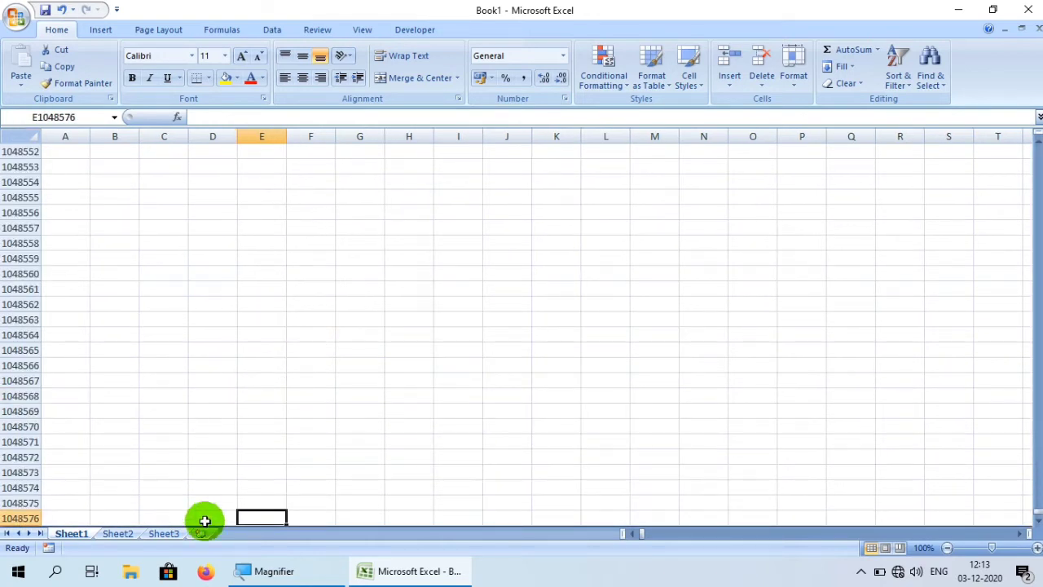
pyautogui.click(204, 520)
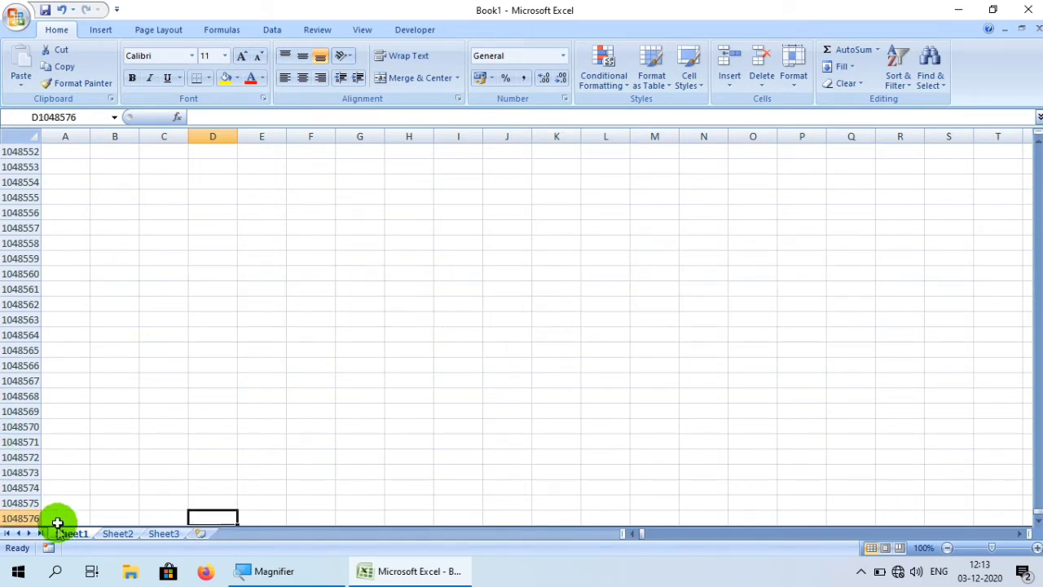
pyautogui.scroll(6, 373, 461)
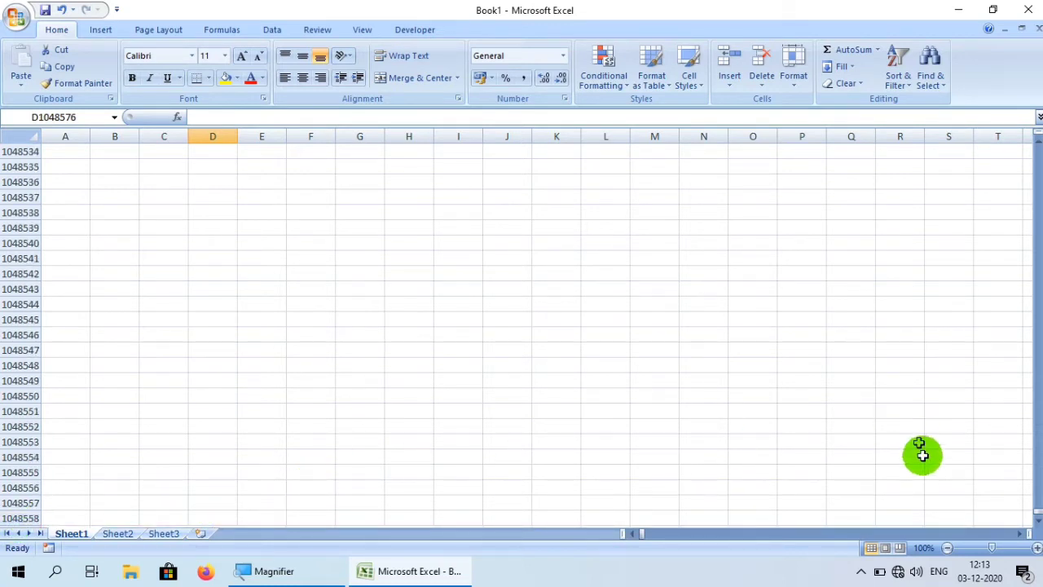
pyautogui.click(412, 396)
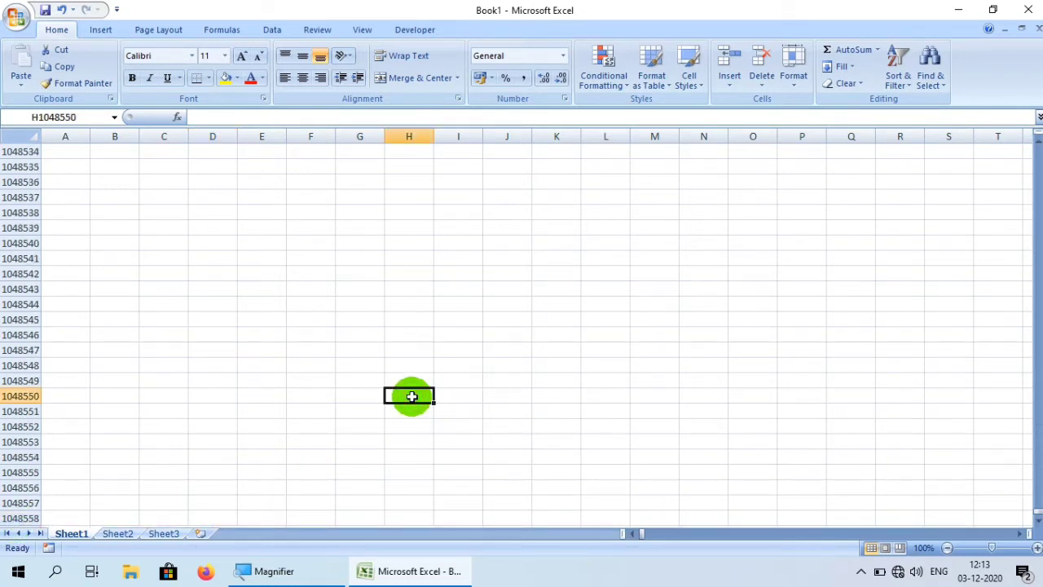
pyautogui.hotkey('ctrl', 'Up')
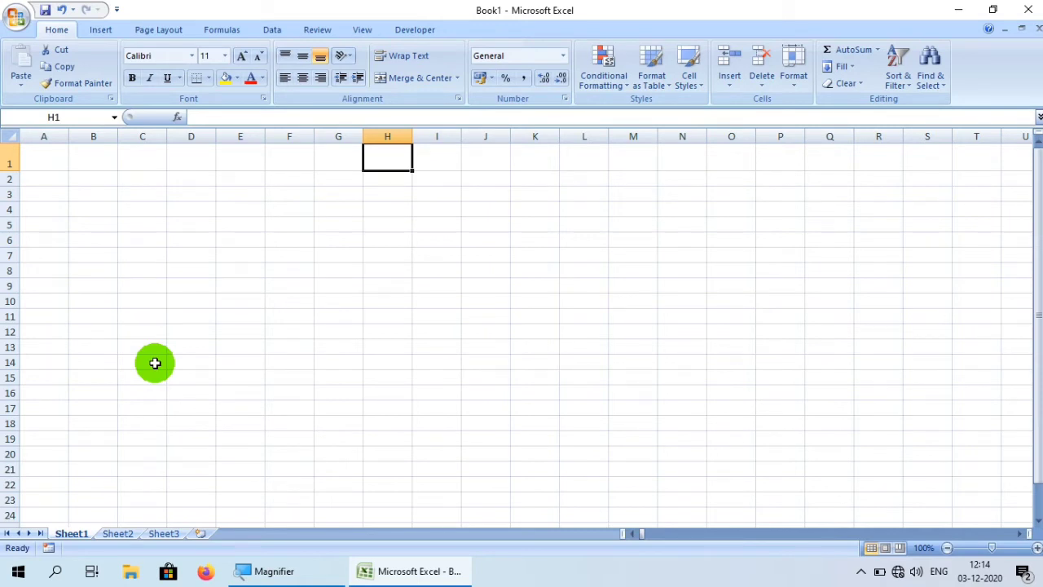
# View Sheet2 and Sheet3, and add three new worksheets after Sheet3
pyautogui.click(117, 532)
pyautogui.click(163, 534)
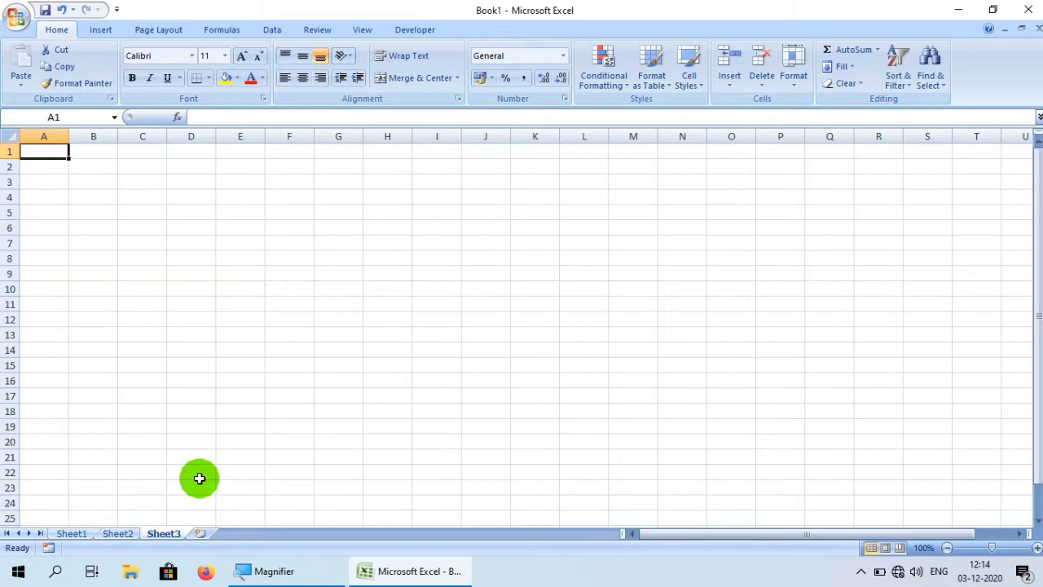
pyautogui.click(200, 534)
pyautogui.click(246, 534)
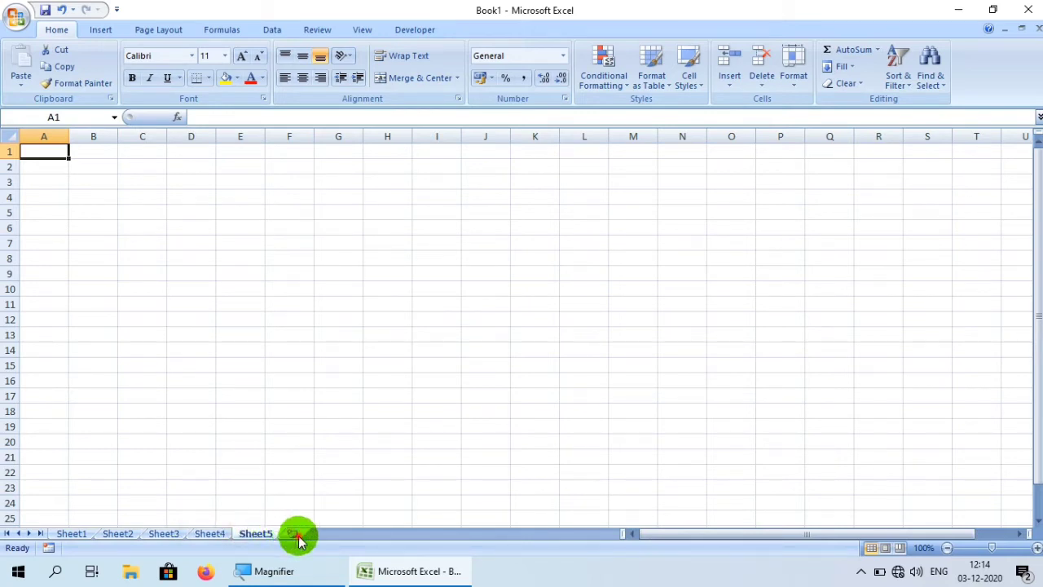
pyautogui.click(299, 538)
# Delete the worksheets Sheet6 and Sheet5 from the workbook
pyautogui.rightClick(299, 535)
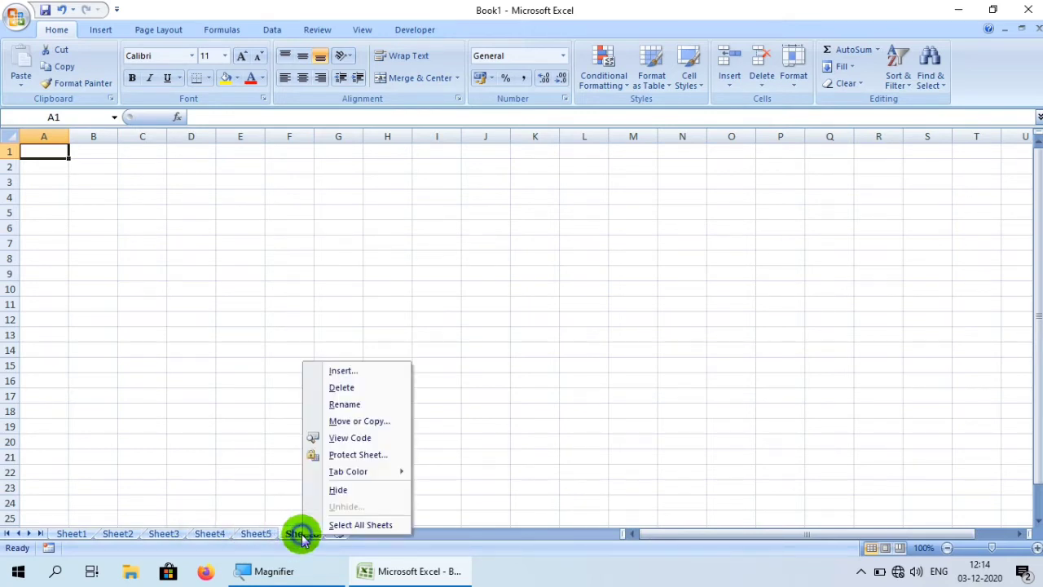
pyautogui.click(342, 388)
pyautogui.rightClick(259, 534)
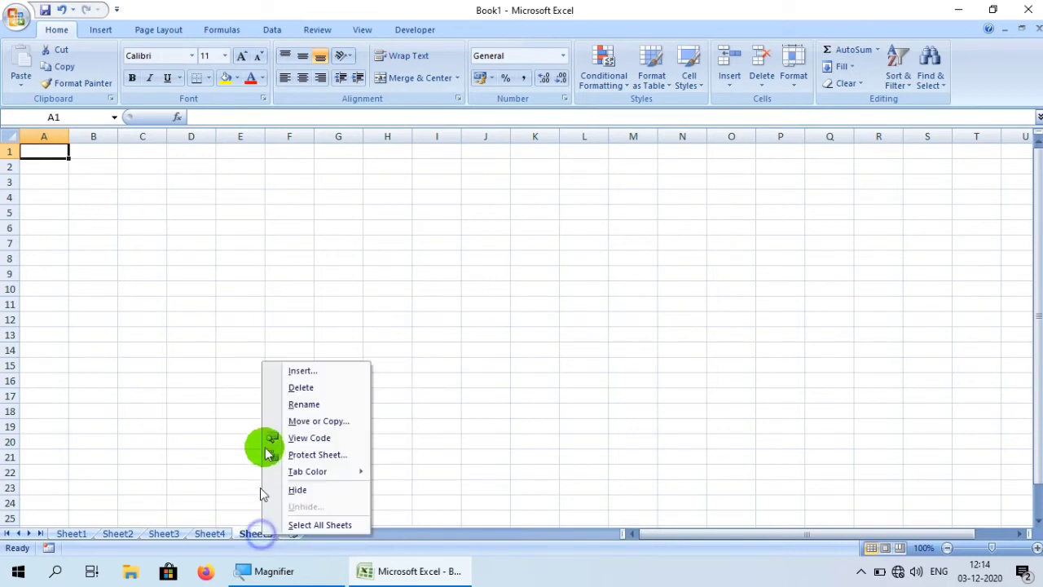
pyautogui.click(295, 388)
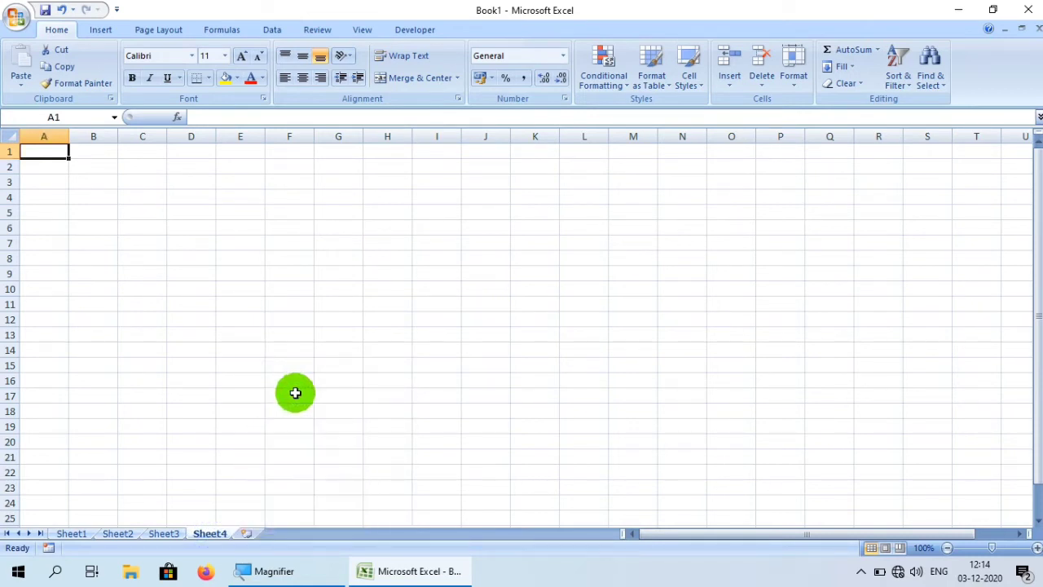
# View Sheet1 and Sheet2, and rename Sheet1 as Student
pyautogui.click(72, 534)
pyautogui.click(114, 534)
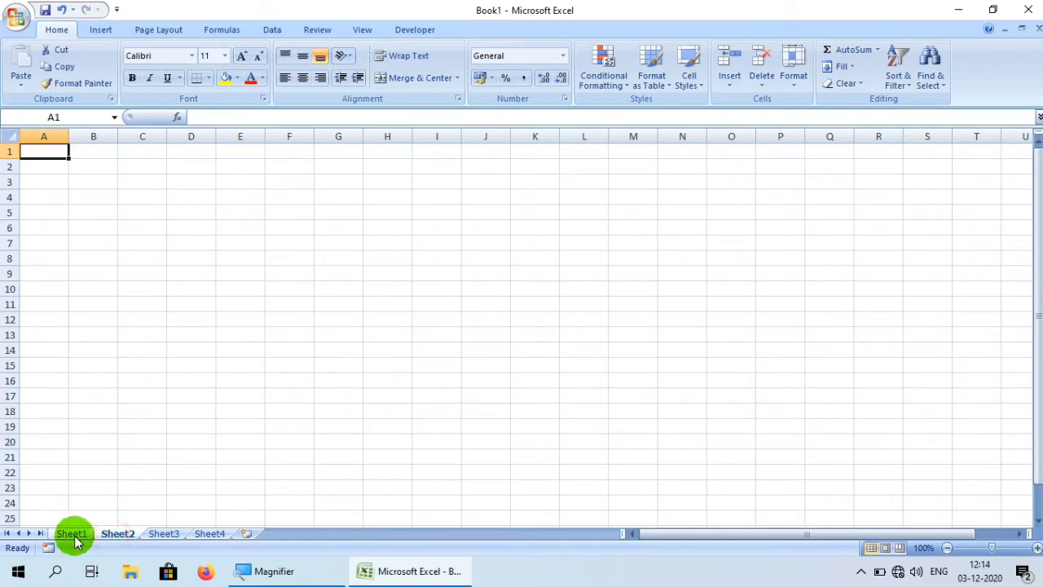
pyautogui.click(72, 534)
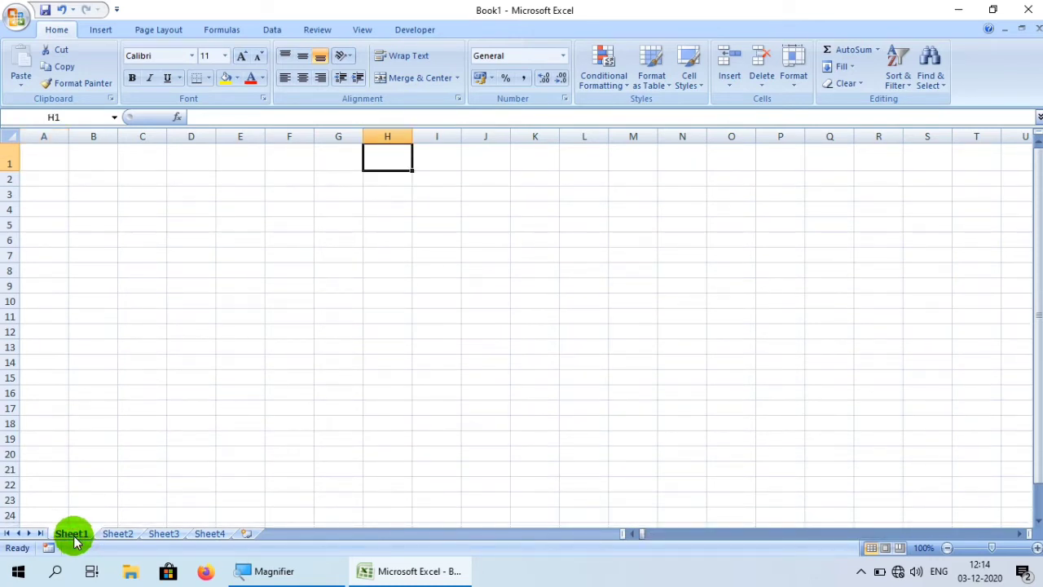
pyautogui.rightClick(73, 534)
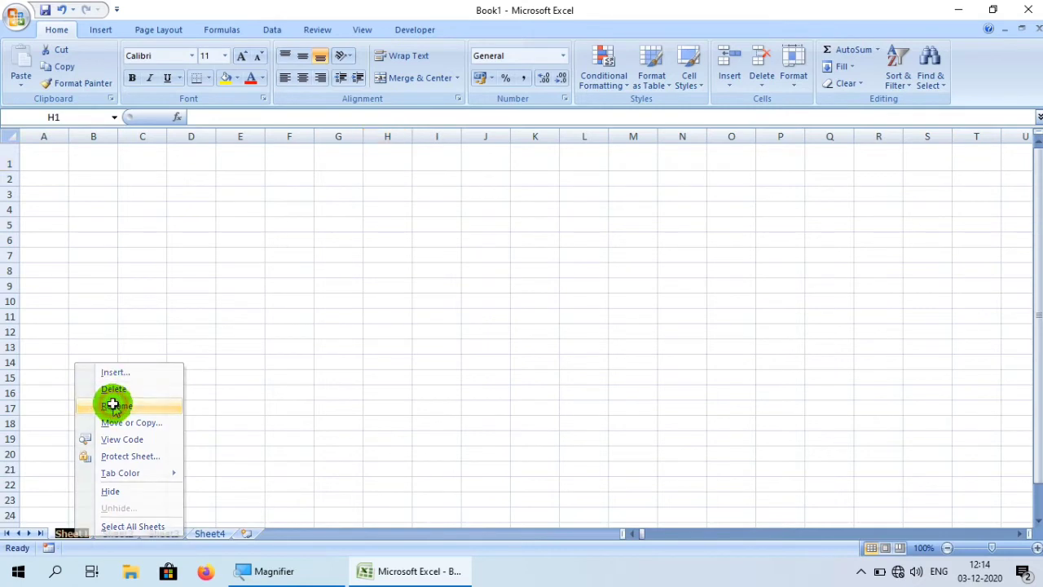
pyautogui.click(115, 405)
pyautogui.write('Stu')
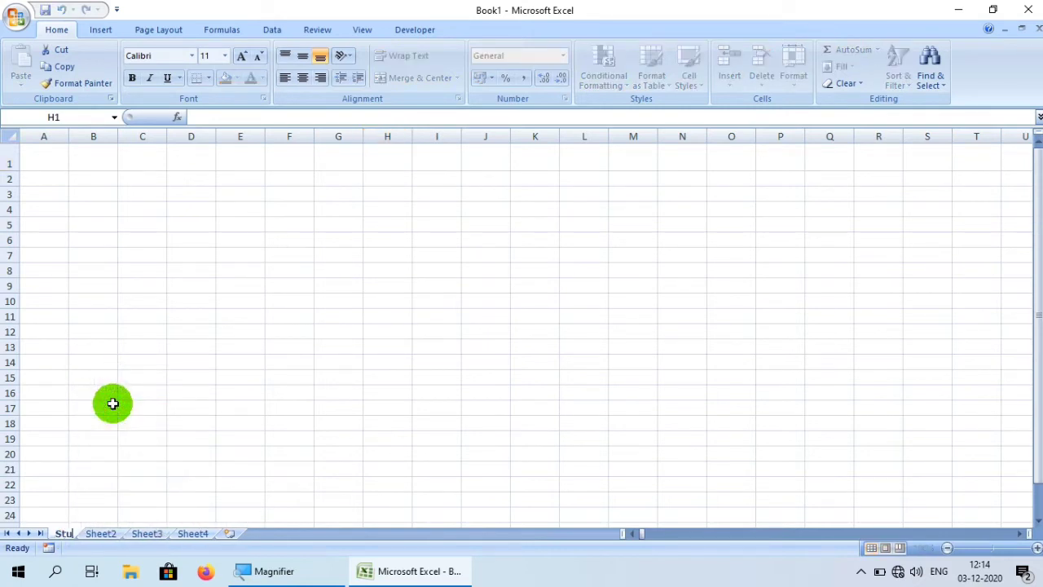
pyautogui.write('dent')
pyautogui.press('Return')
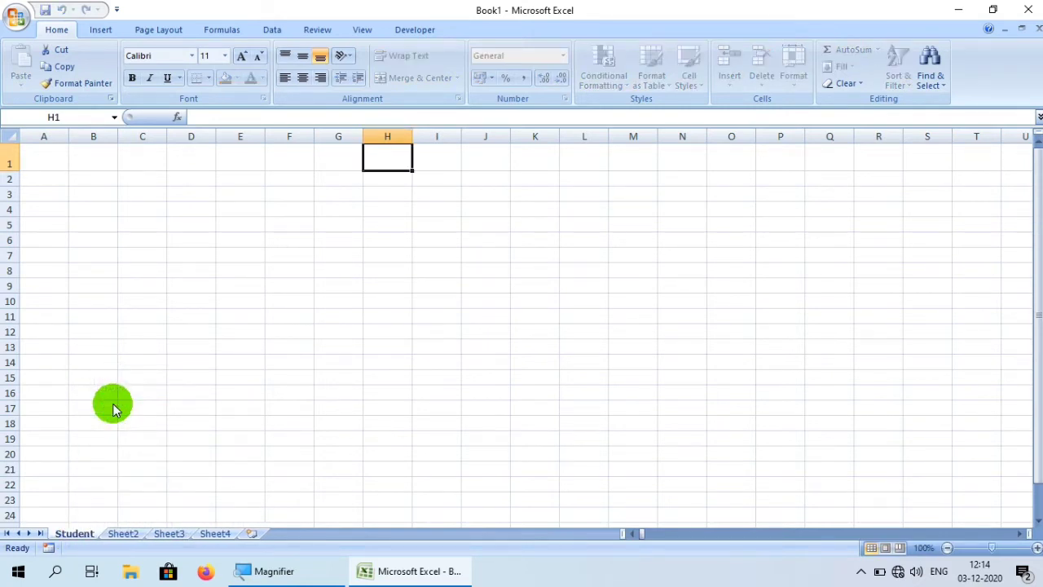
pyautogui.click(113, 405)
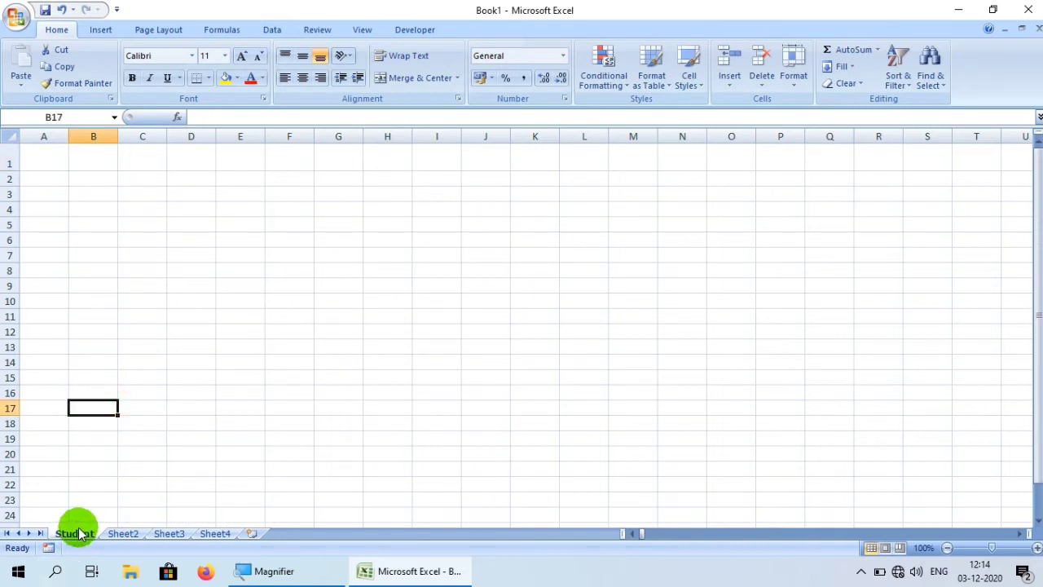
# Rename Sheet2 as Teachers
pyautogui.click(116, 536)
pyautogui.rightClick(124, 536)
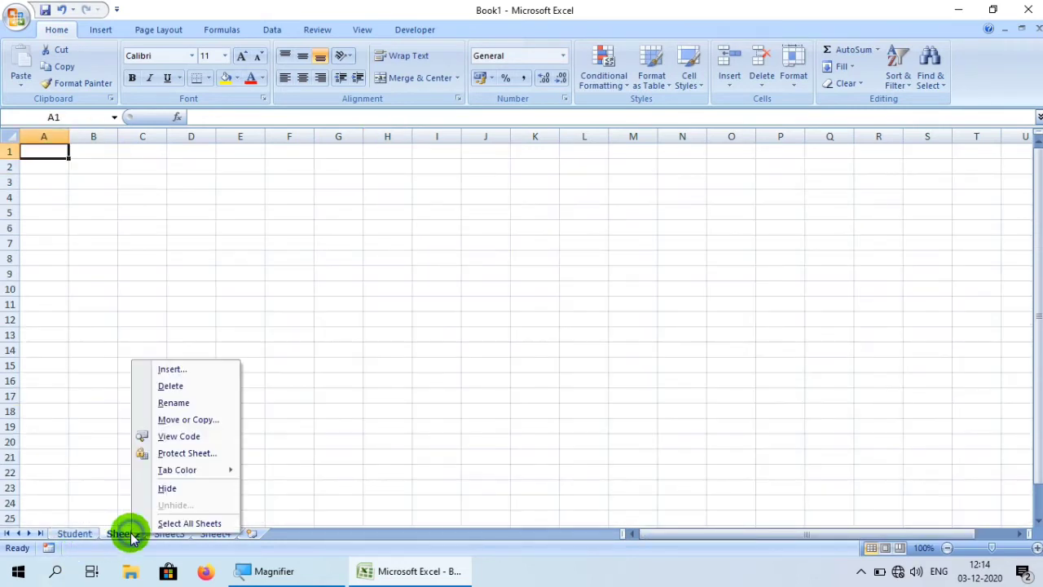
pyautogui.click(185, 409)
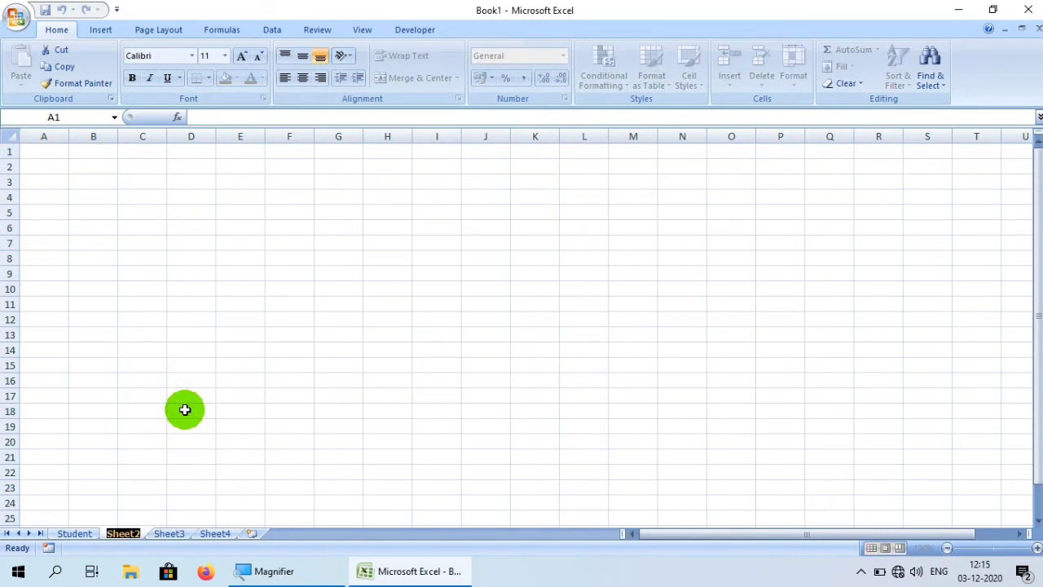
pyautogui.write('Te')
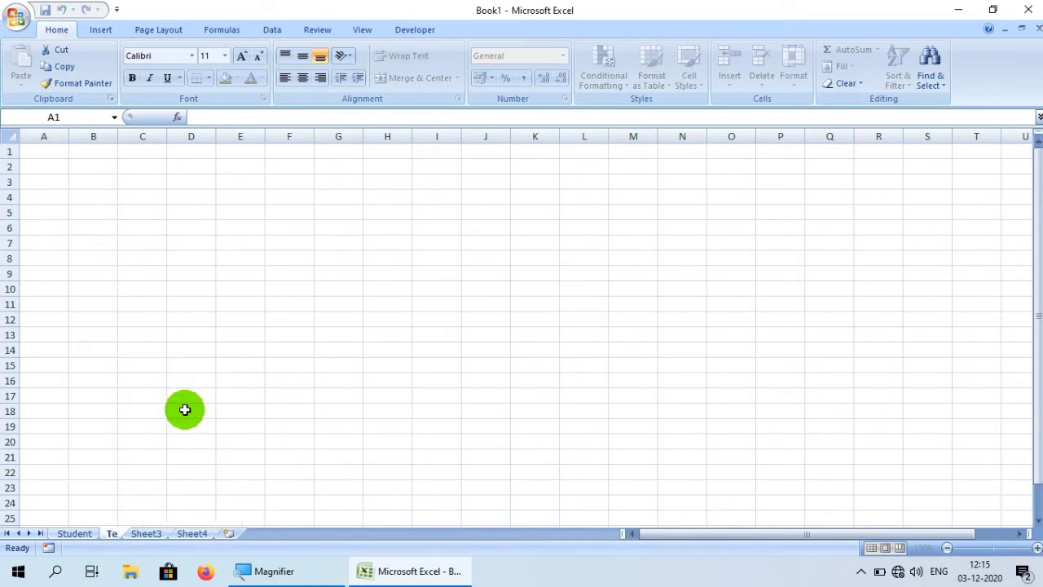
pyautogui.write('achers')
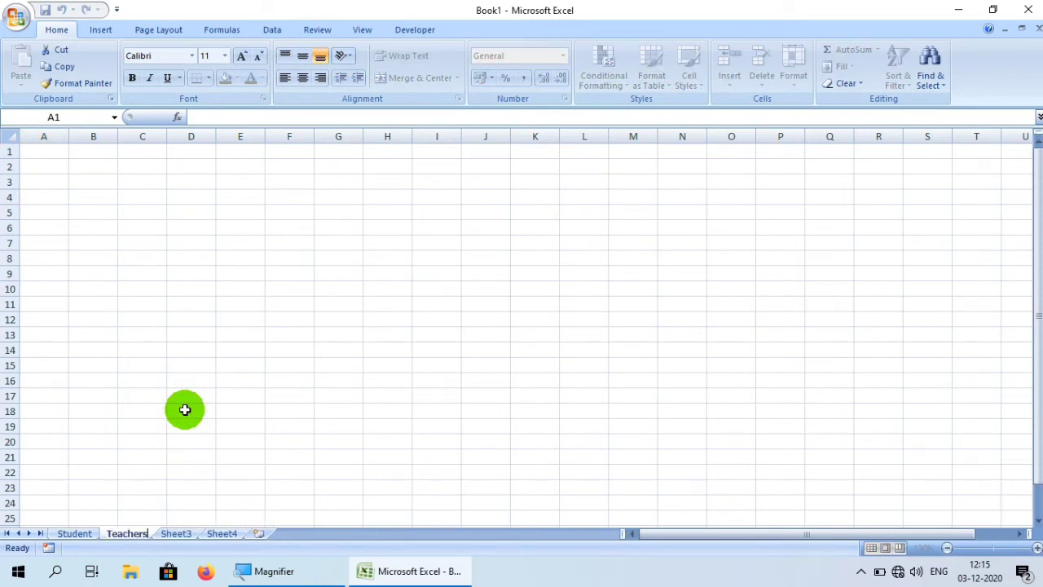
pyautogui.press('Return')
pyautogui.click(185, 409)
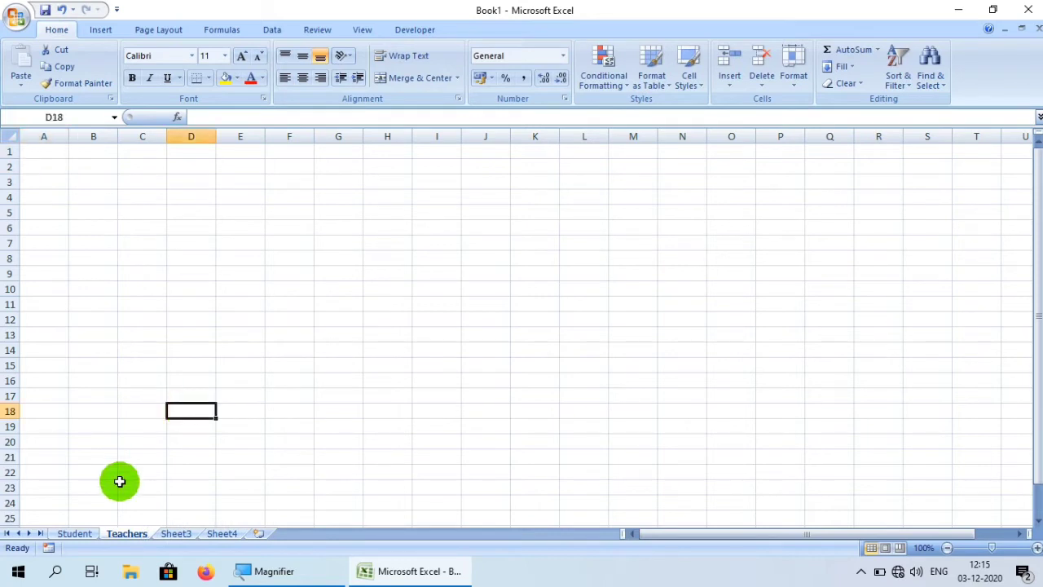
# View the Student and Teachers sheets, and open Sheet3
pyautogui.click(75, 535)
pyautogui.click(131, 534)
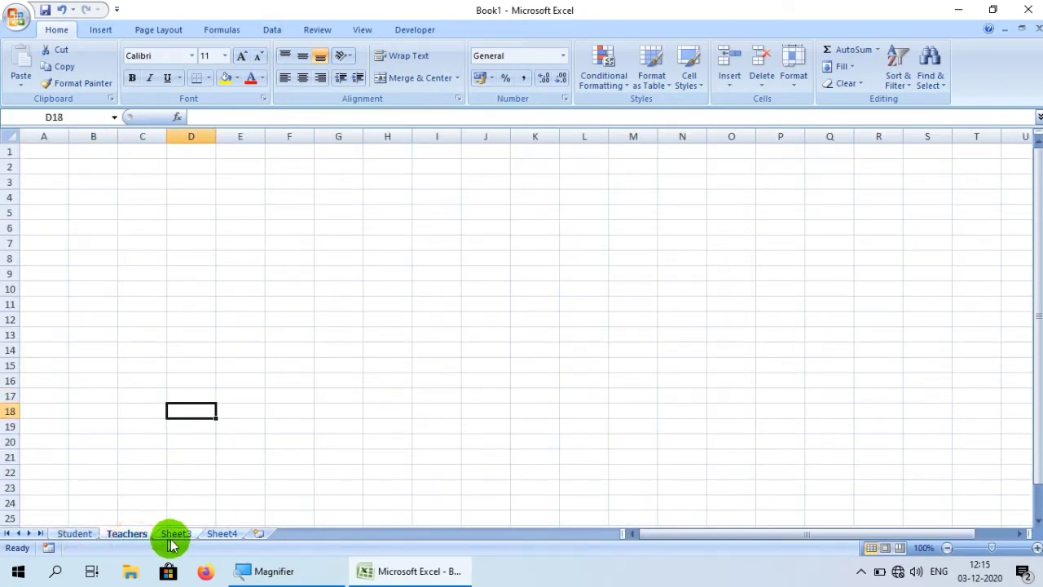
pyautogui.click(174, 534)
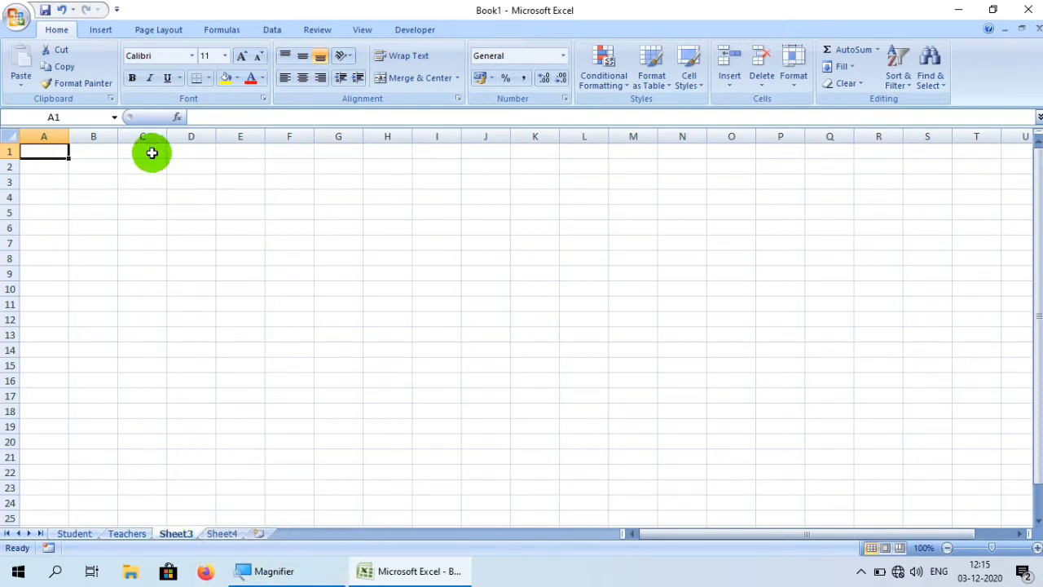
# Select various cells on Sheet3, including L19, E9 and C6, to examine how the Name Box shows the active cell's address
pyautogui.moveTo(151, 153); pyautogui.dragTo(149, 372)
pyautogui.moveTo(56, 264); pyautogui.dragTo(426, 298)
pyautogui.click(583, 432)
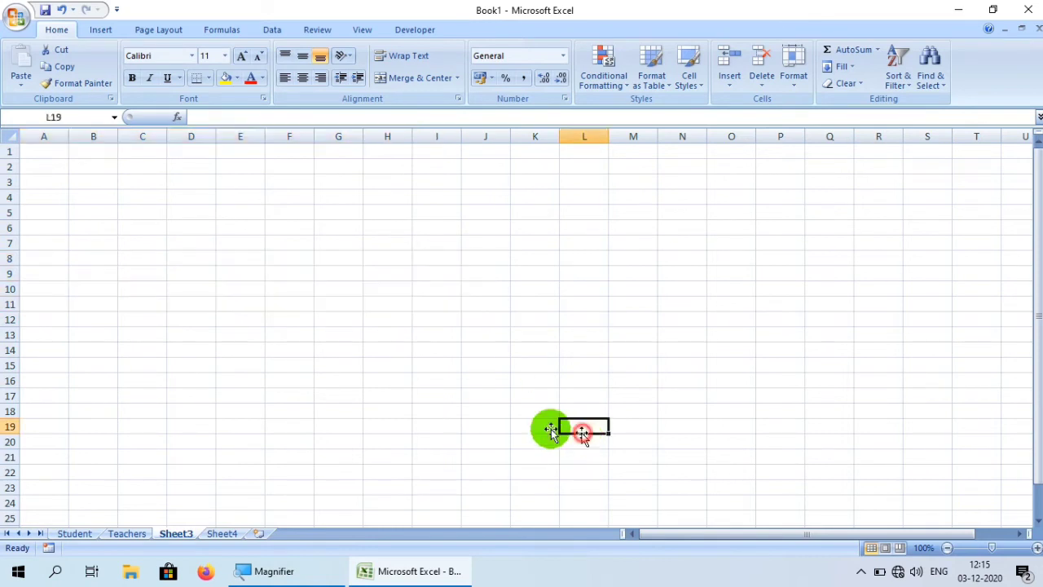
pyautogui.click(240, 273)
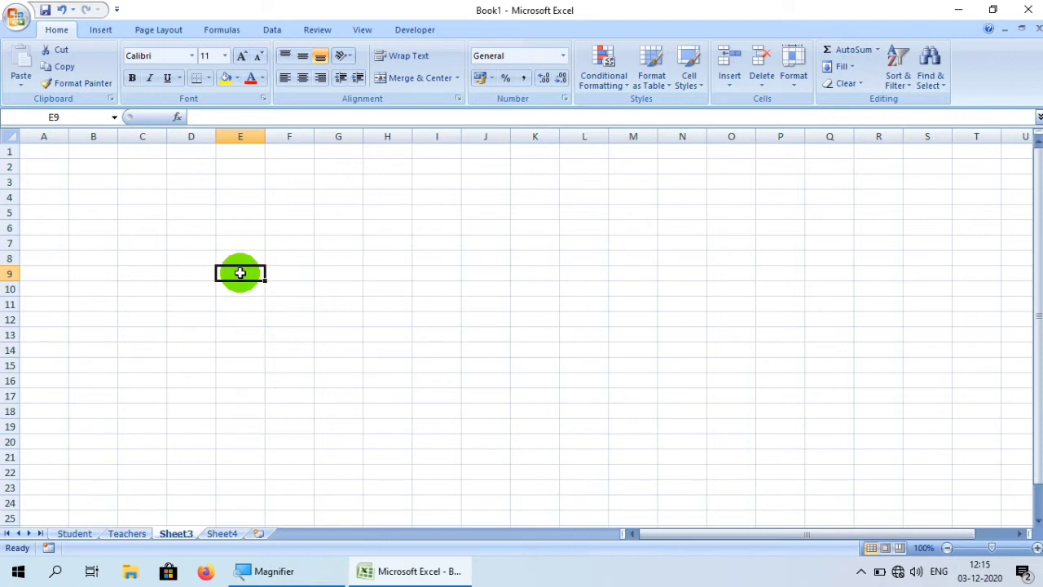
pyautogui.click(69, 117)
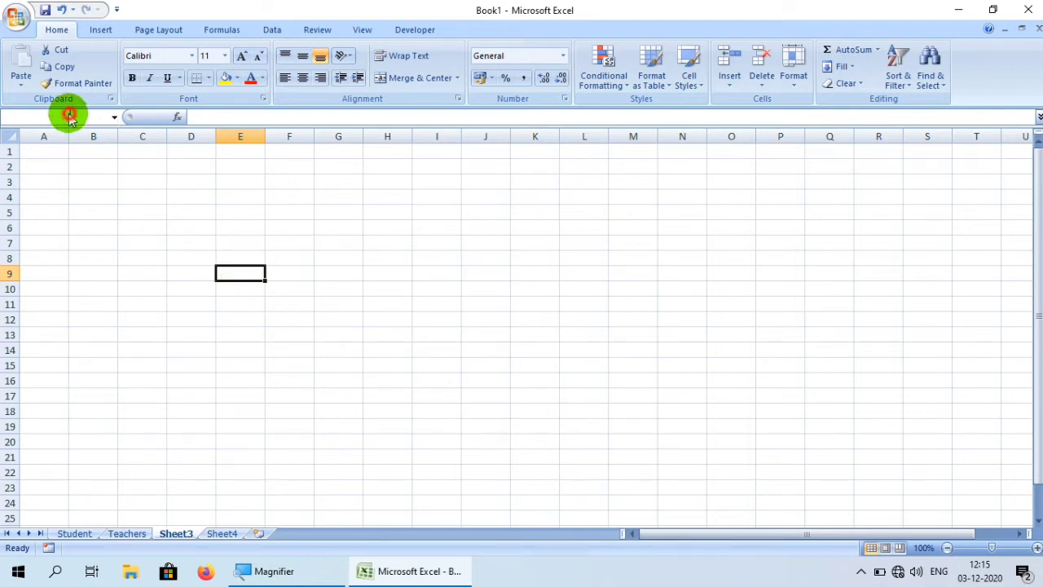
pyautogui.click(241, 272)
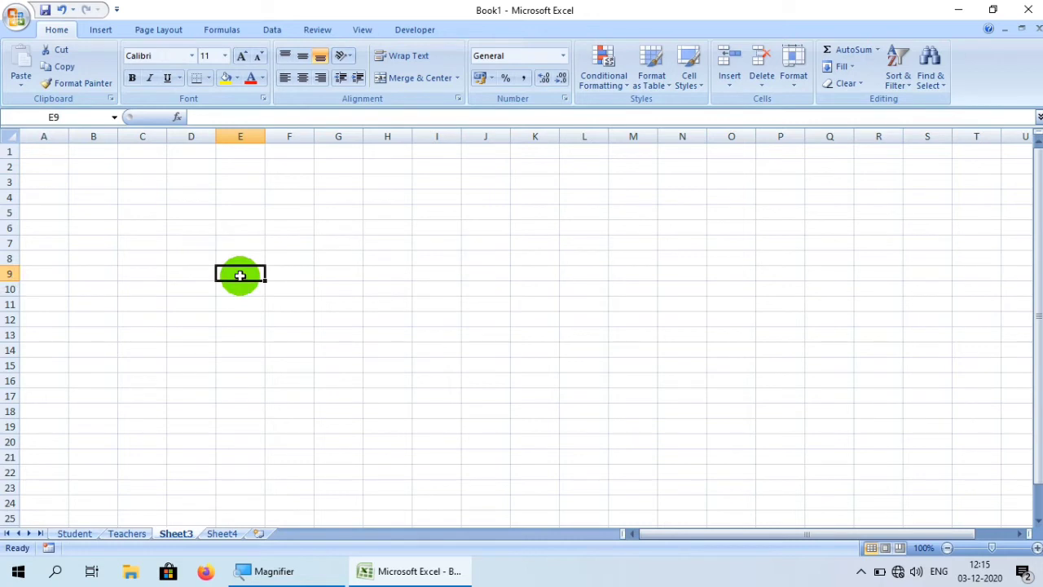
pyautogui.click(481, 421)
pyautogui.click(447, 259)
pyautogui.click(159, 226)
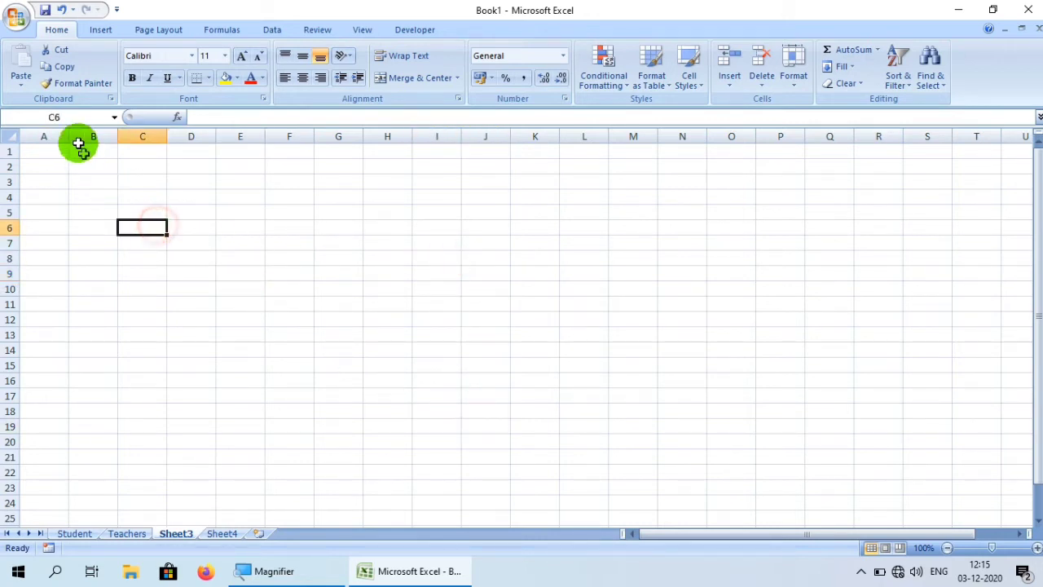
# Examine the formula bar for the empty cells L17 and S20, selecting the range C6:O22 in between
pyautogui.click(607, 396)
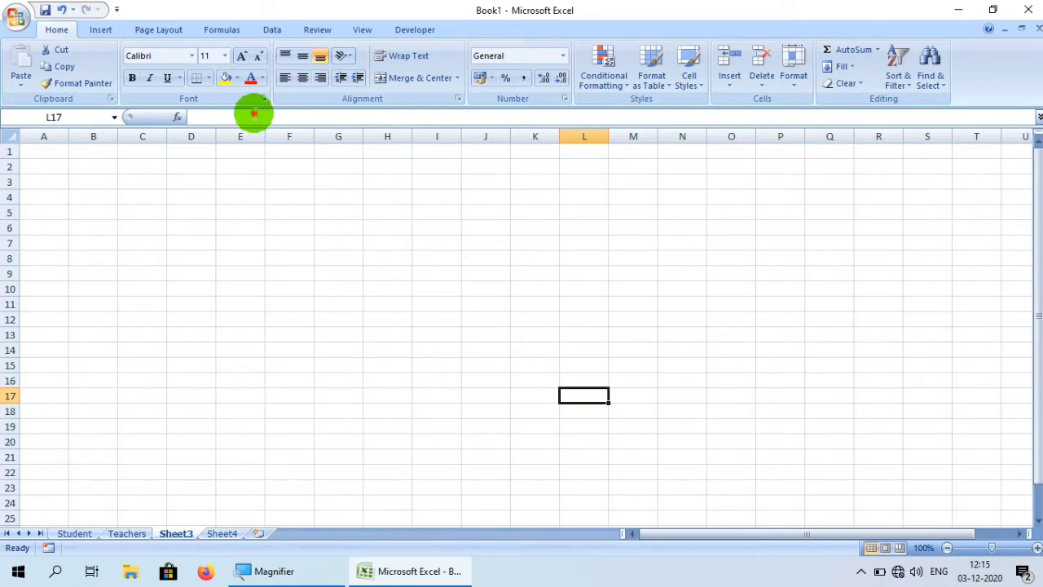
pyautogui.click(253, 114)
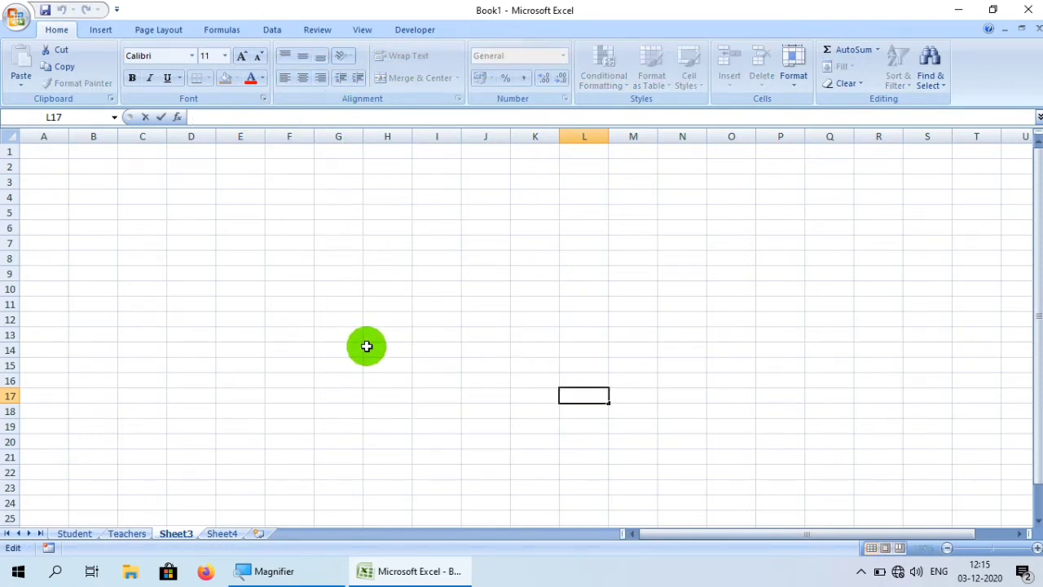
pyautogui.moveTo(145, 230); pyautogui.dragTo(748, 473)
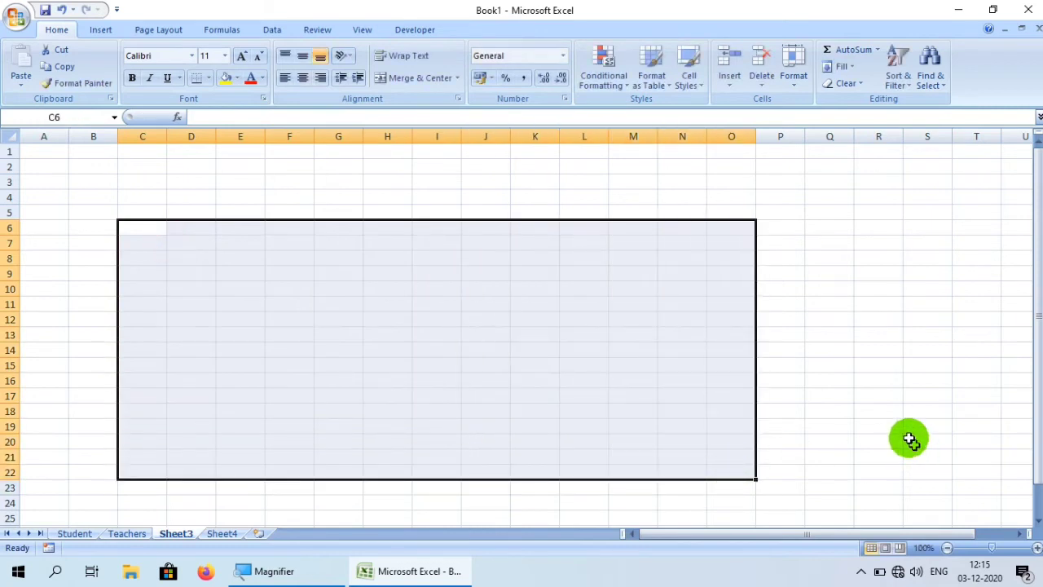
pyautogui.click(909, 440)
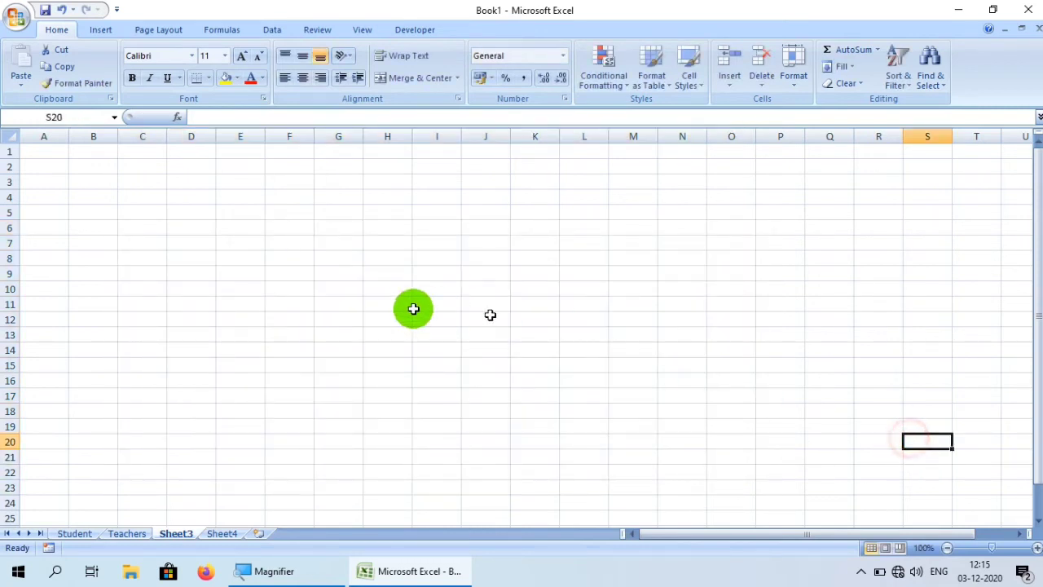
pyautogui.click(258, 119)
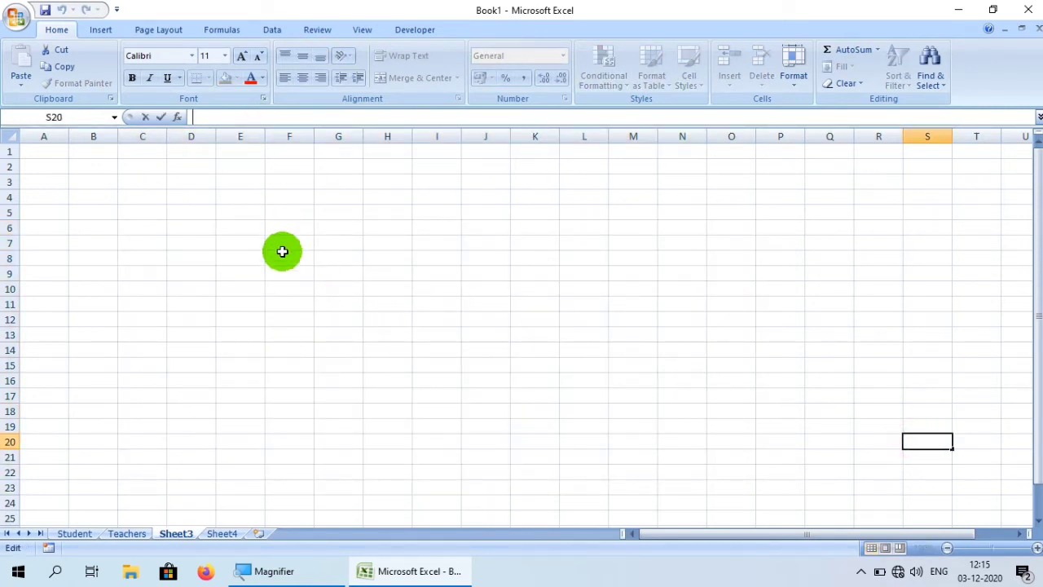
# Enter 80 in cell F8 and the formula =40+40 in cell F9
pyautogui.click(282, 259)
pyautogui.write('80')
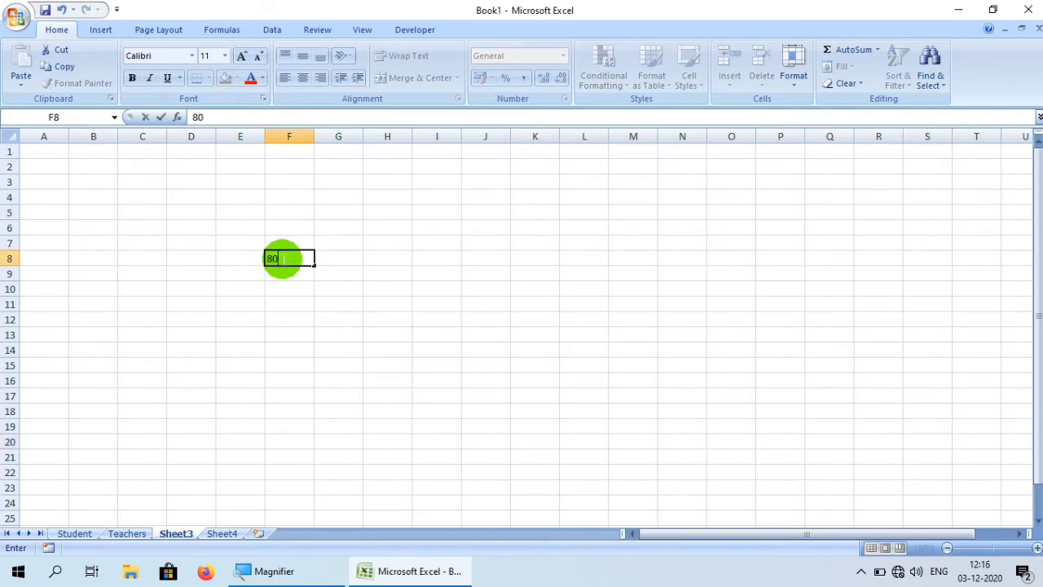
pyautogui.press('Return')
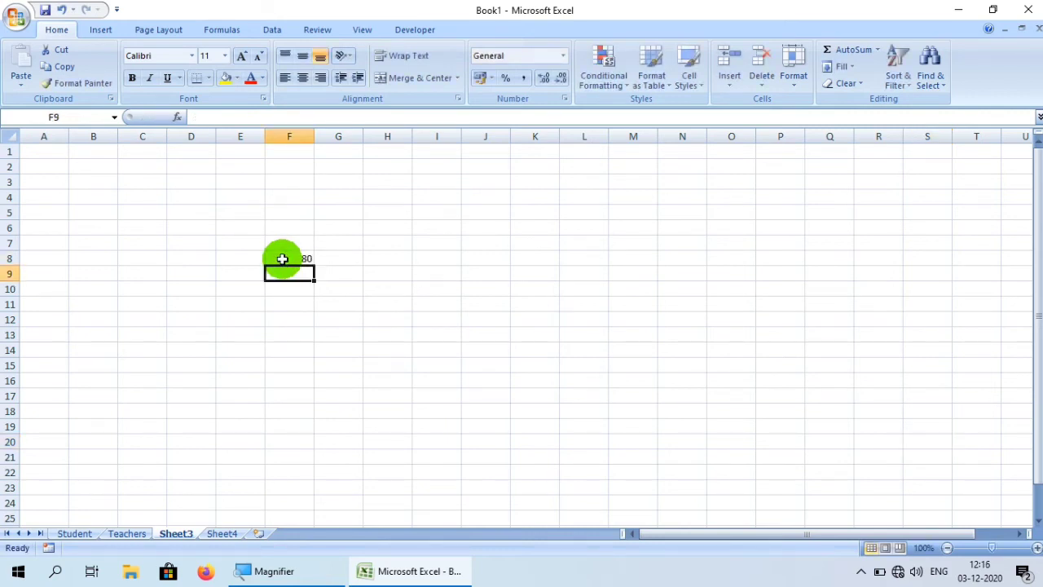
pyautogui.write('=4')
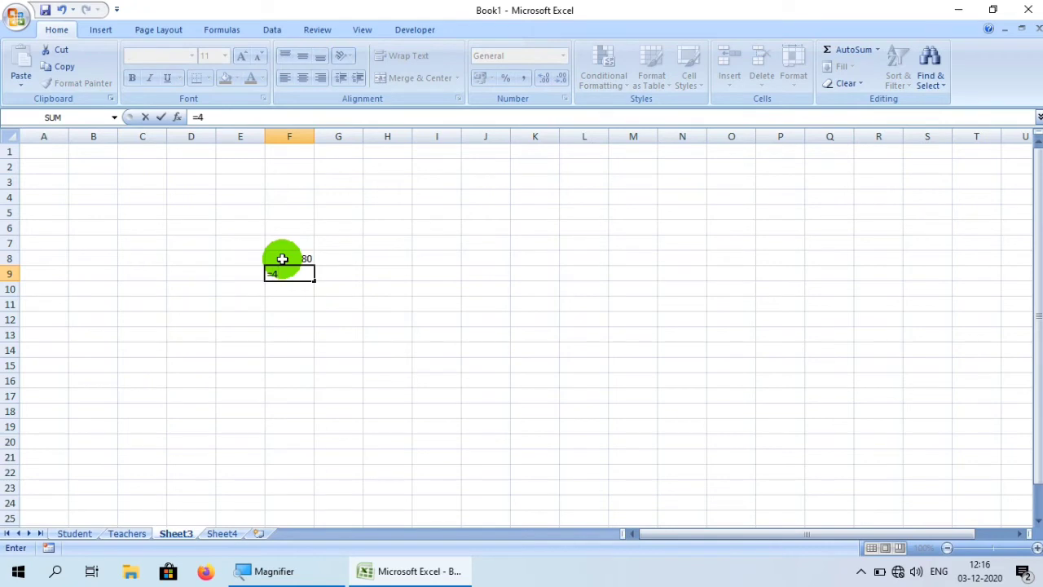
pyautogui.write('0+40')
pyautogui.press('Return')
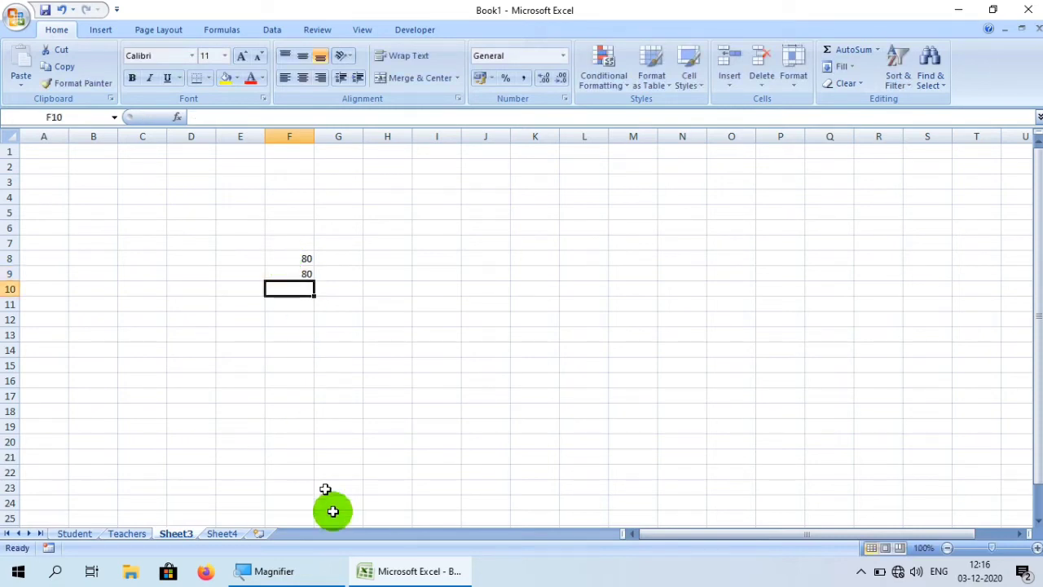
# Select F8 and F9 together and individually to compare their contents in the formula bar
pyautogui.click(292, 262)
pyautogui.moveTo(293, 263); pyautogui.dragTo(292, 276)
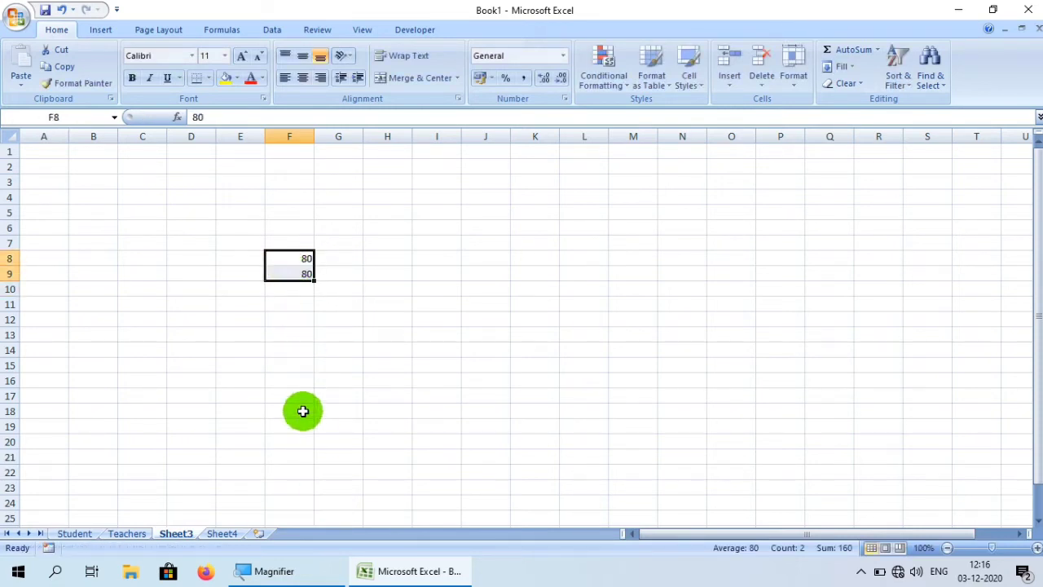
pyautogui.click(302, 411)
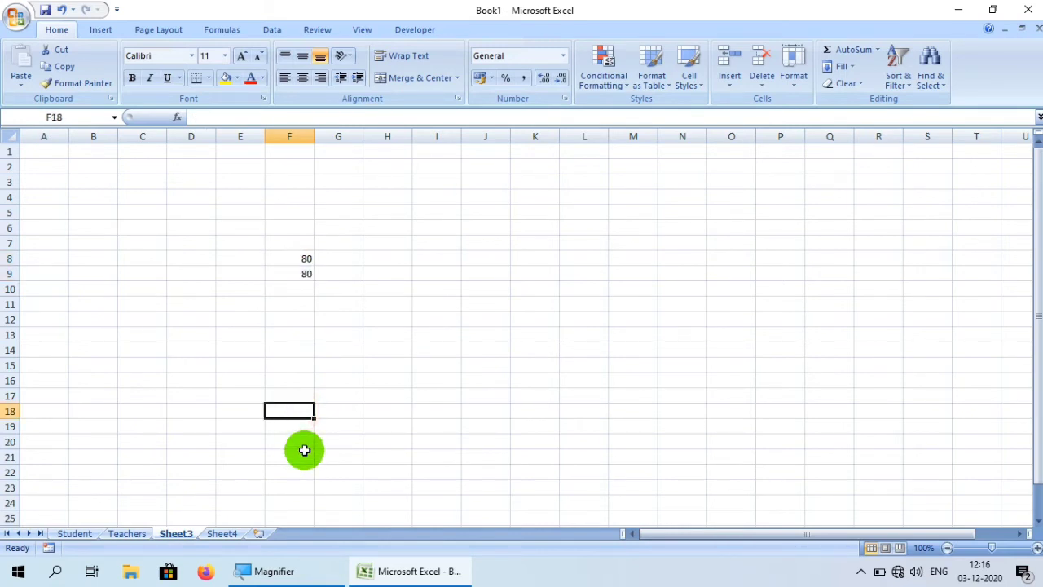
pyautogui.click(285, 258)
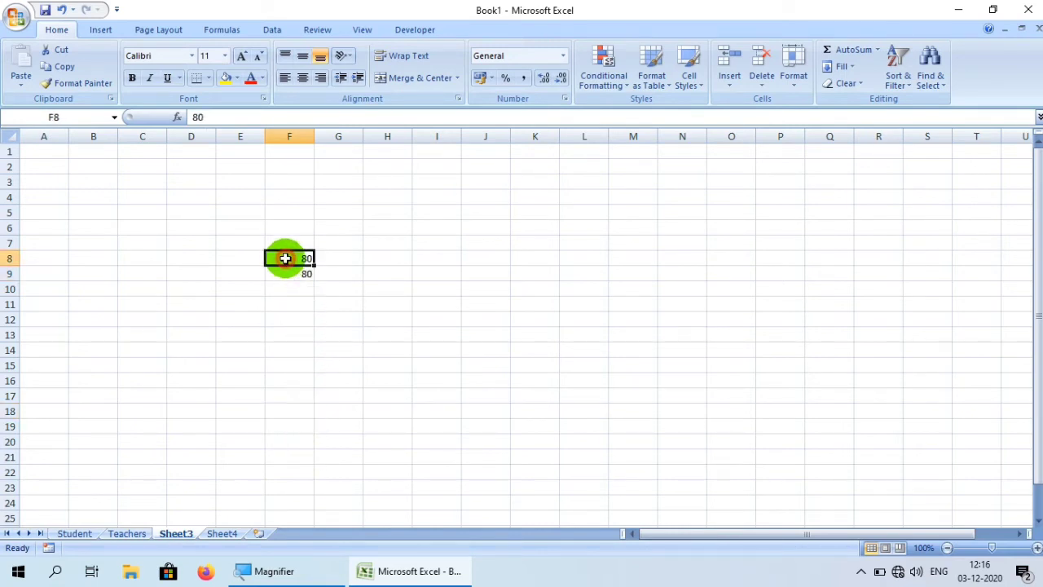
pyautogui.click(208, 115)
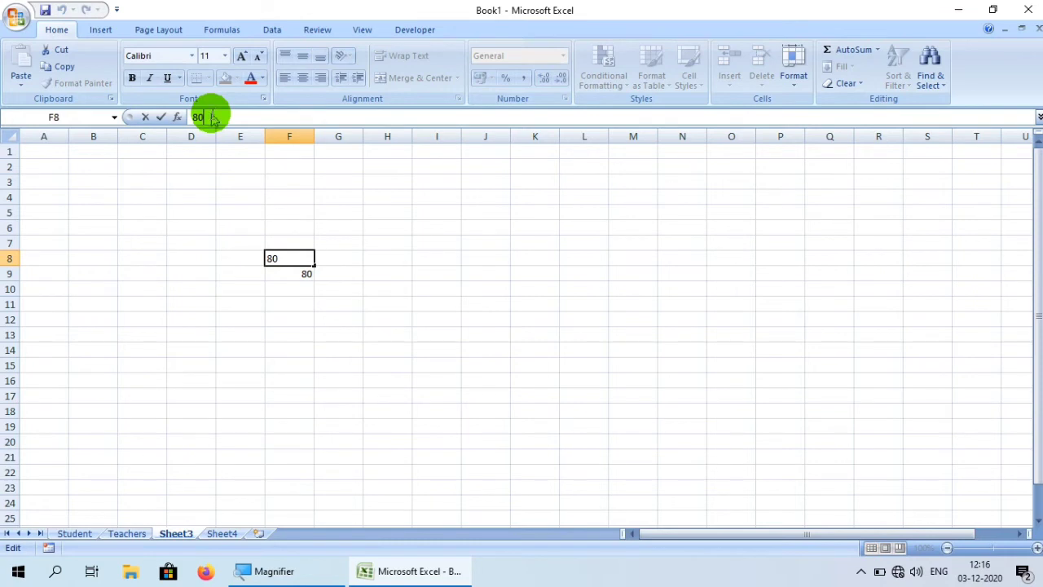
pyautogui.click(299, 275)
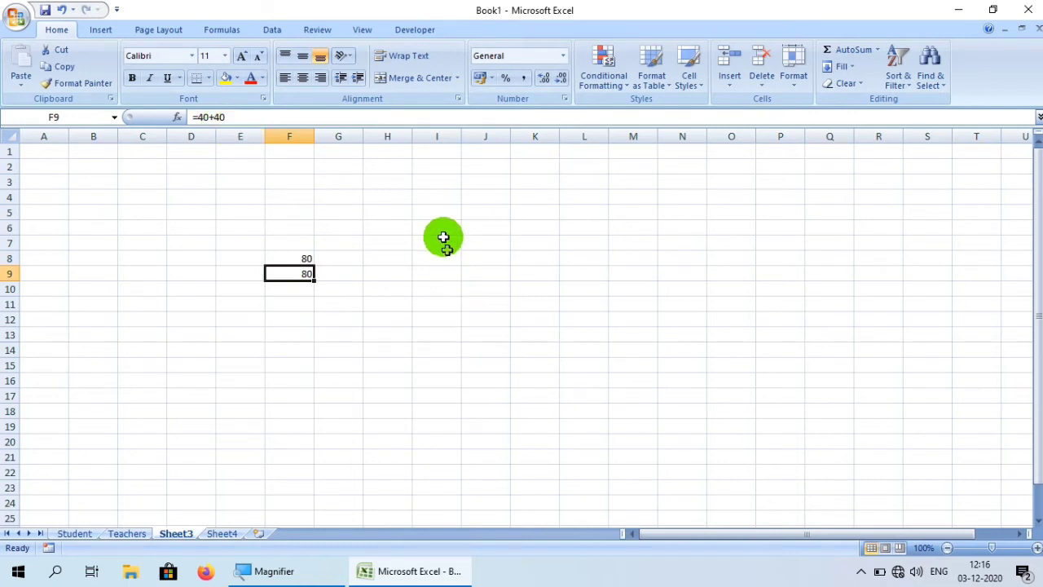
# Clear the contents of cells F8 and F9
pyautogui.moveTo(438, 215); pyautogui.dragTo(457, 372)
pyautogui.click(612, 336)
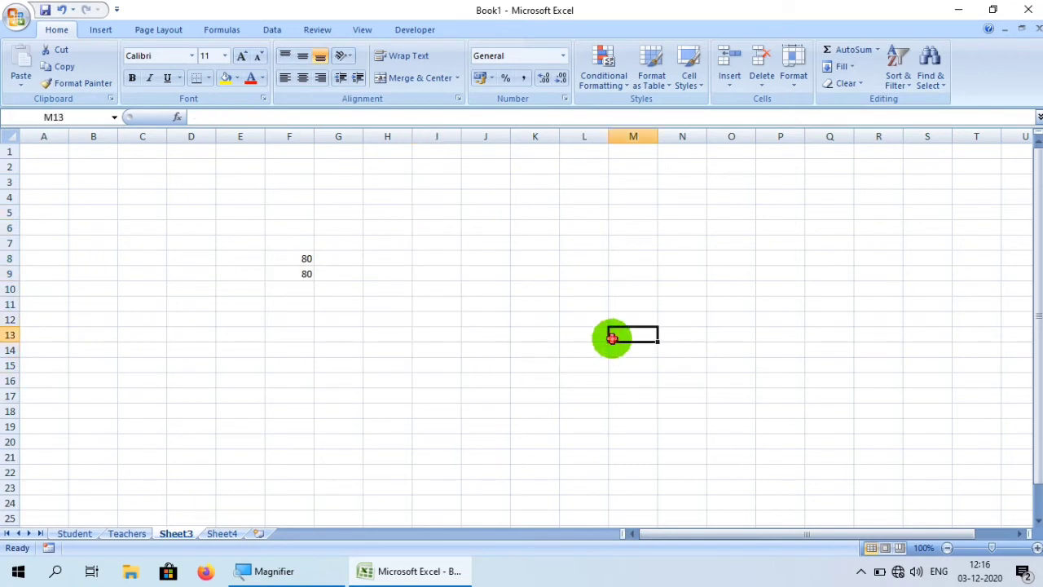
pyautogui.click(216, 116)
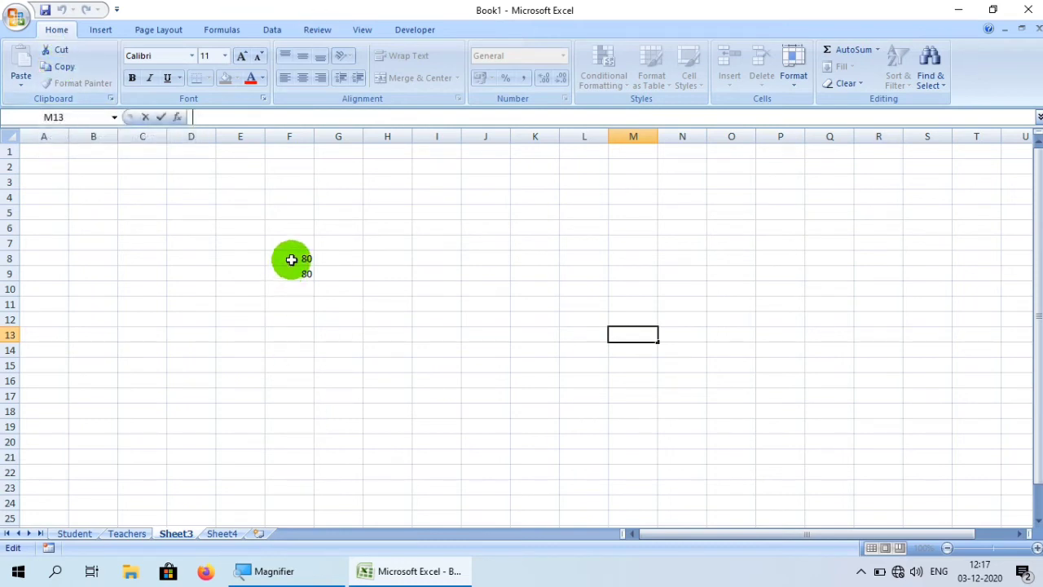
pyautogui.moveTo(291, 259); pyautogui.dragTo(291, 272)
pyautogui.press('Delete')
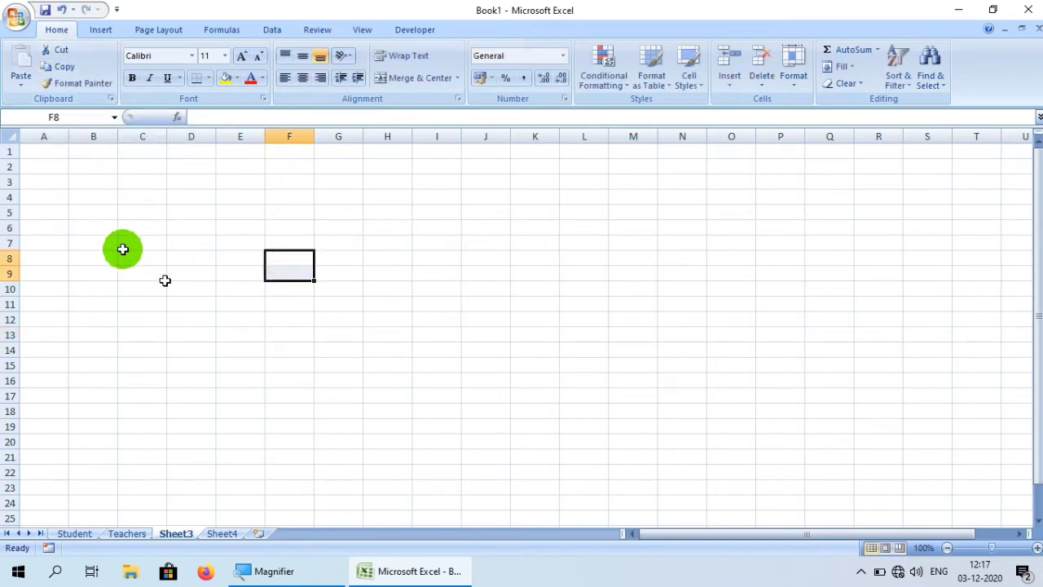
# Enter 1 in B4 and 2 in B5, and extend the number series down to B9
pyautogui.click(106, 196)
pyautogui.write('1')
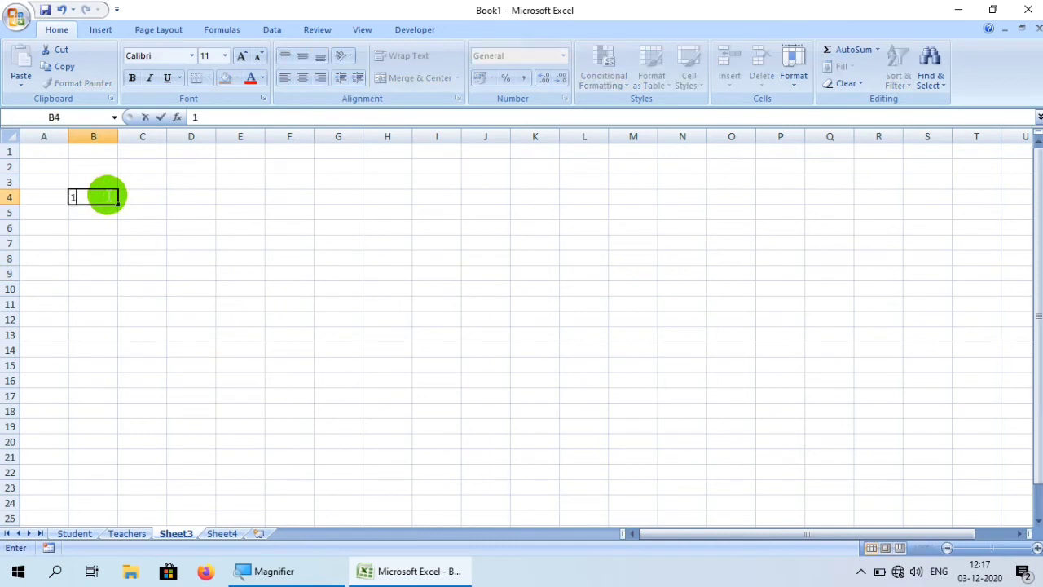
pyautogui.press('Return')
pyautogui.write('2')
pyautogui.press('Return')
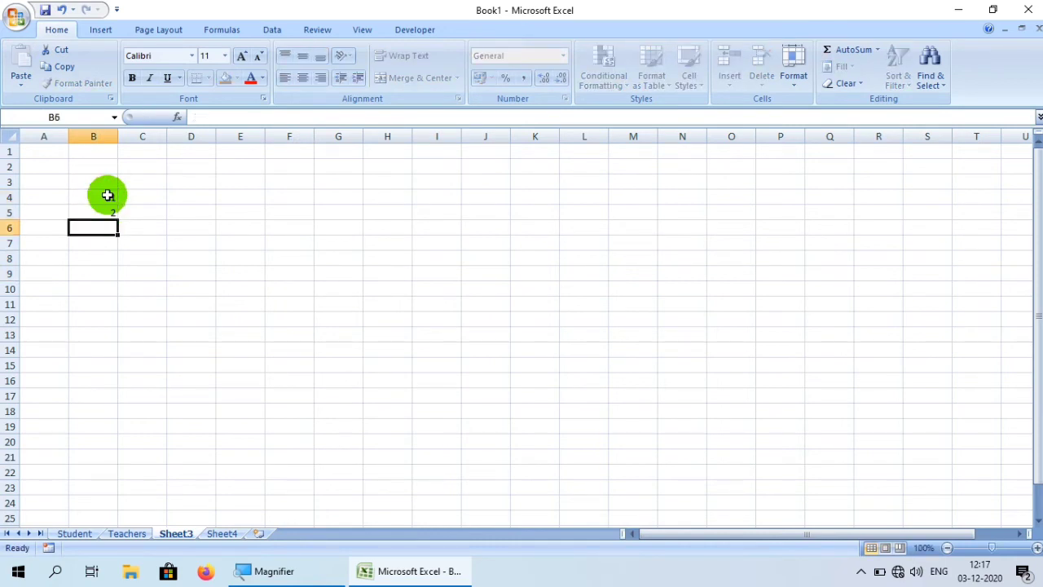
pyautogui.moveTo(106, 196); pyautogui.dragTo(104, 212)
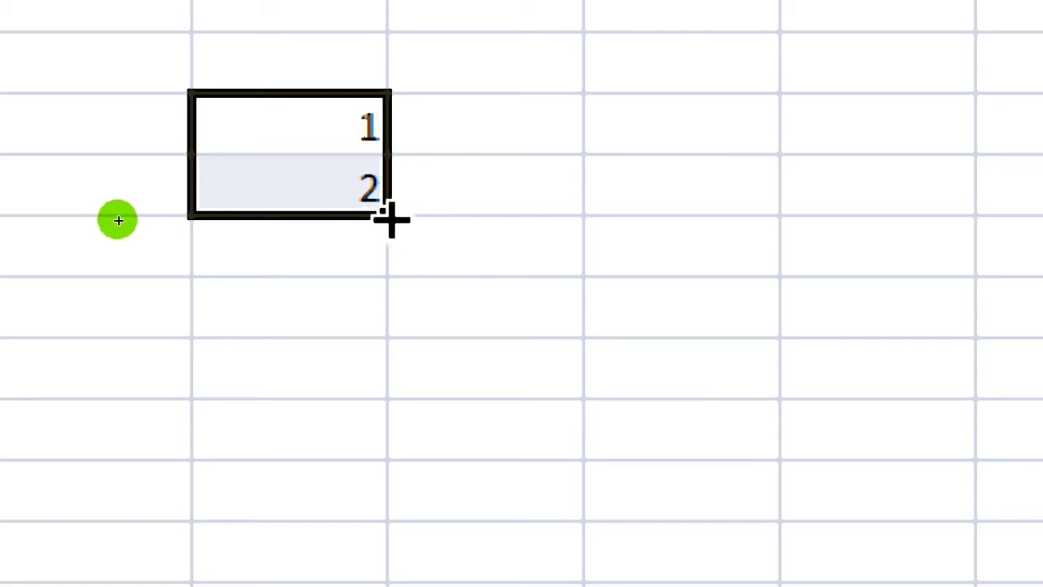
pyautogui.moveTo(388, 219); pyautogui.dragTo(384, 470)
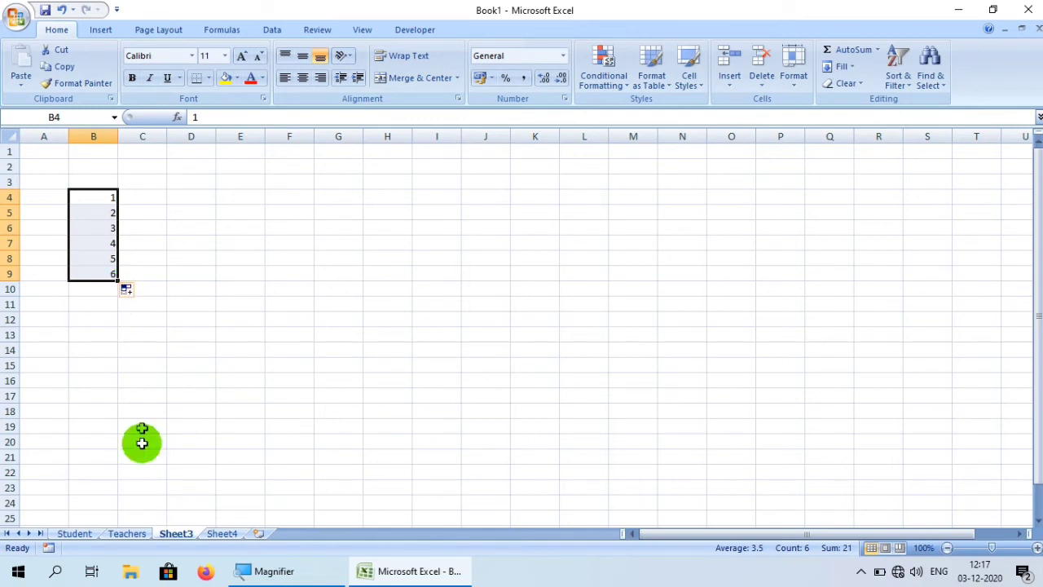
# Enter the headings Employee Id, Employee Name and Designation across cells E6 to G6
pyautogui.click(246, 228)
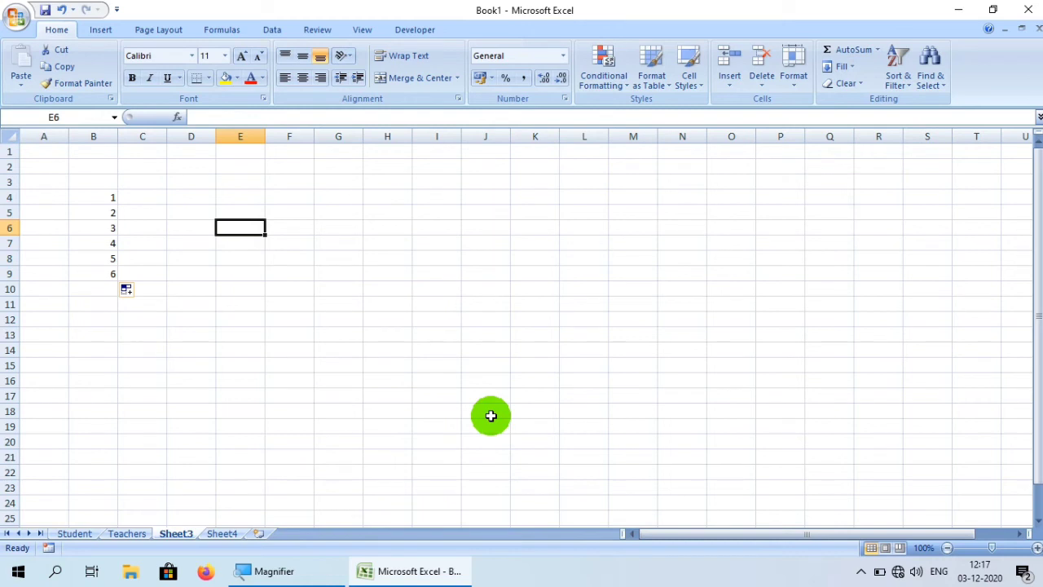
pyautogui.write('E')
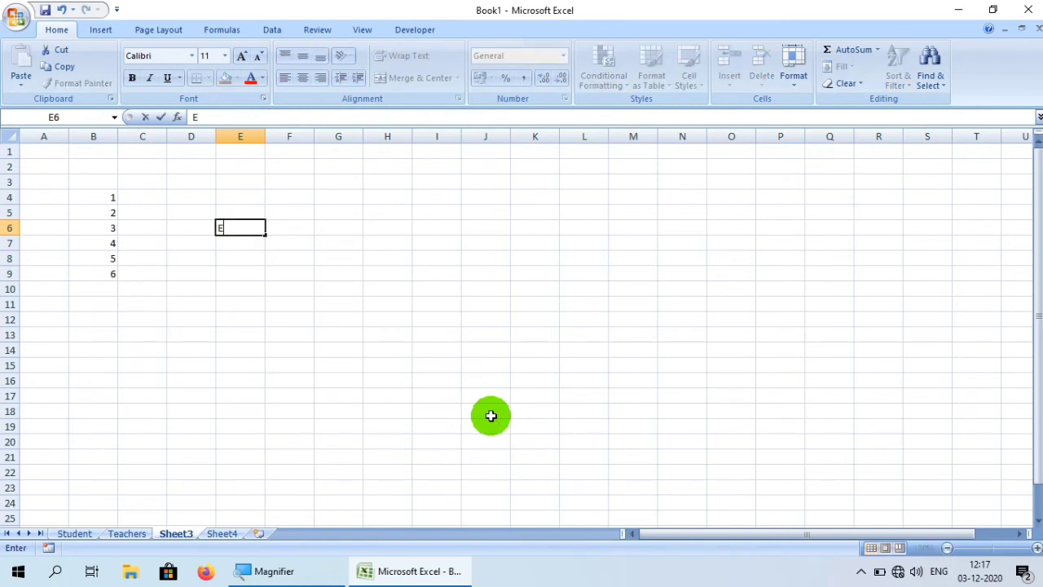
pyautogui.write('mployee Id')
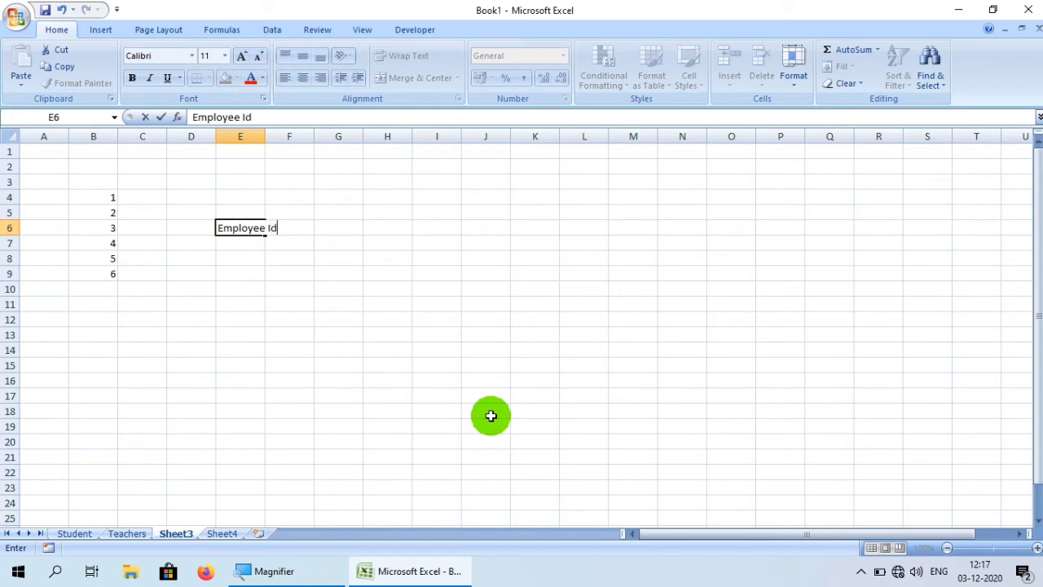
pyautogui.press('Tab')
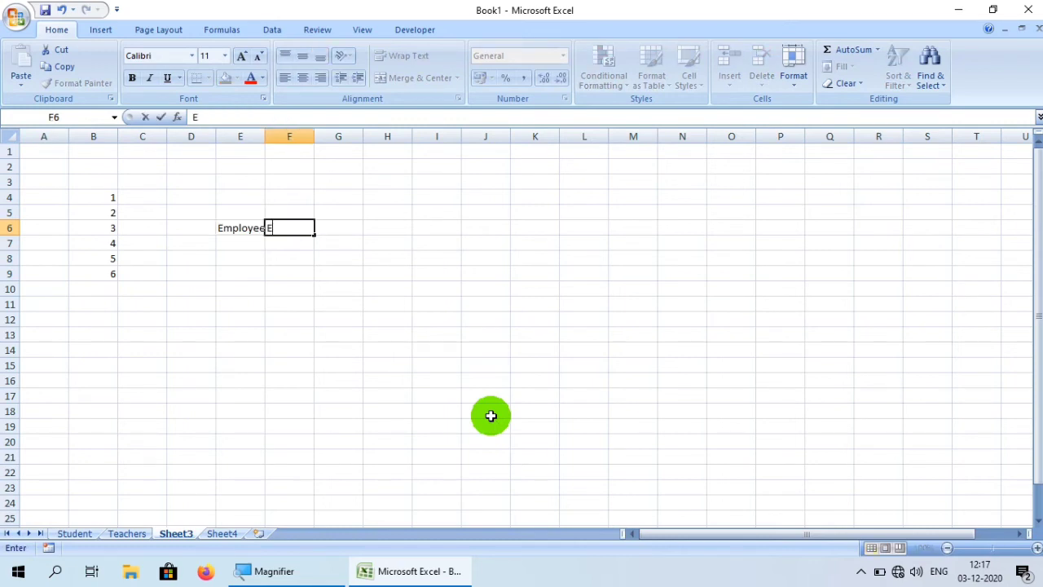
pyautogui.write('Employee')
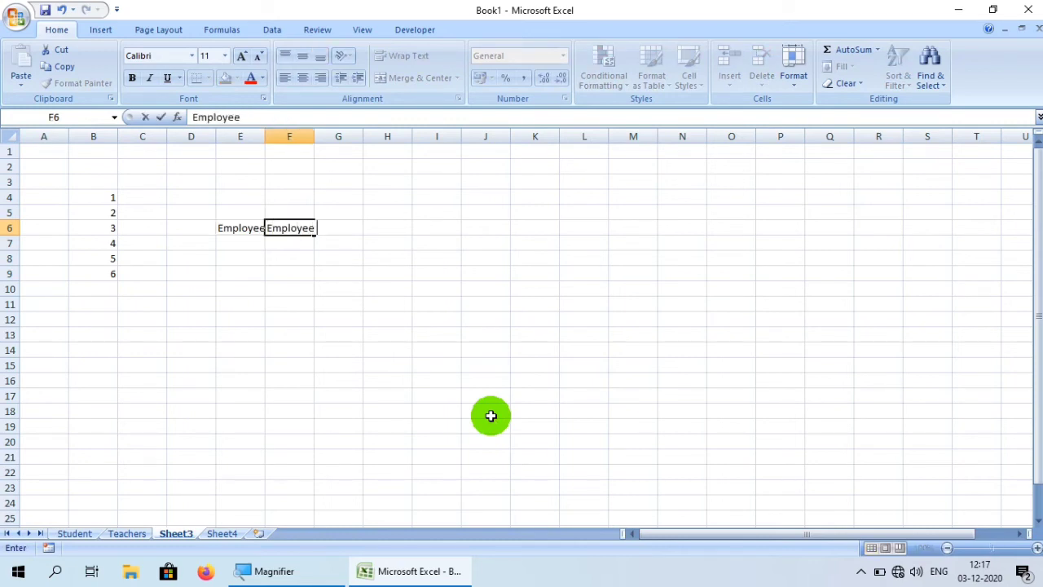
pyautogui.write(' Name')
pyautogui.press('Tab')
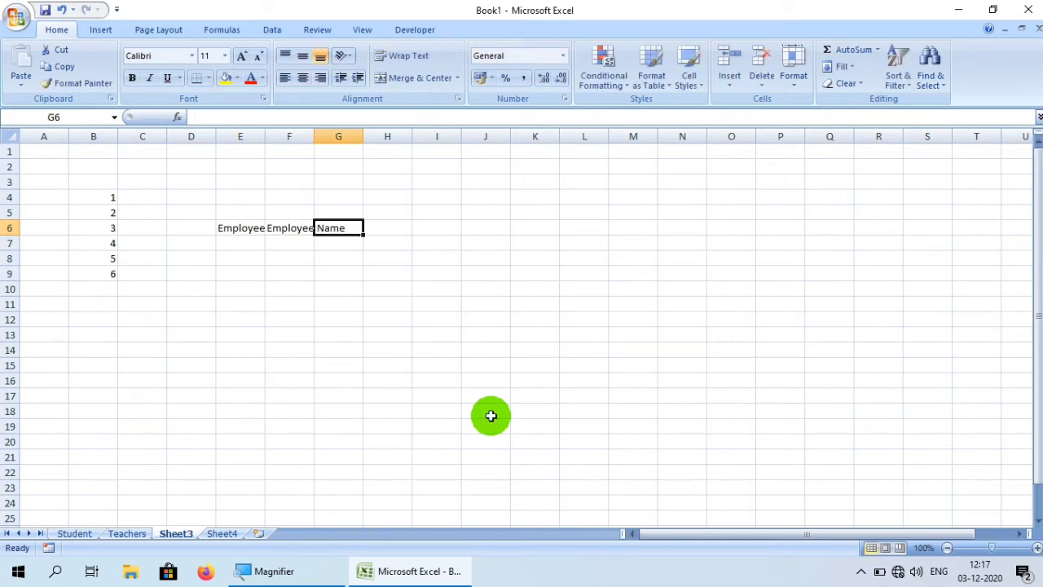
pyautogui.write('Desig')
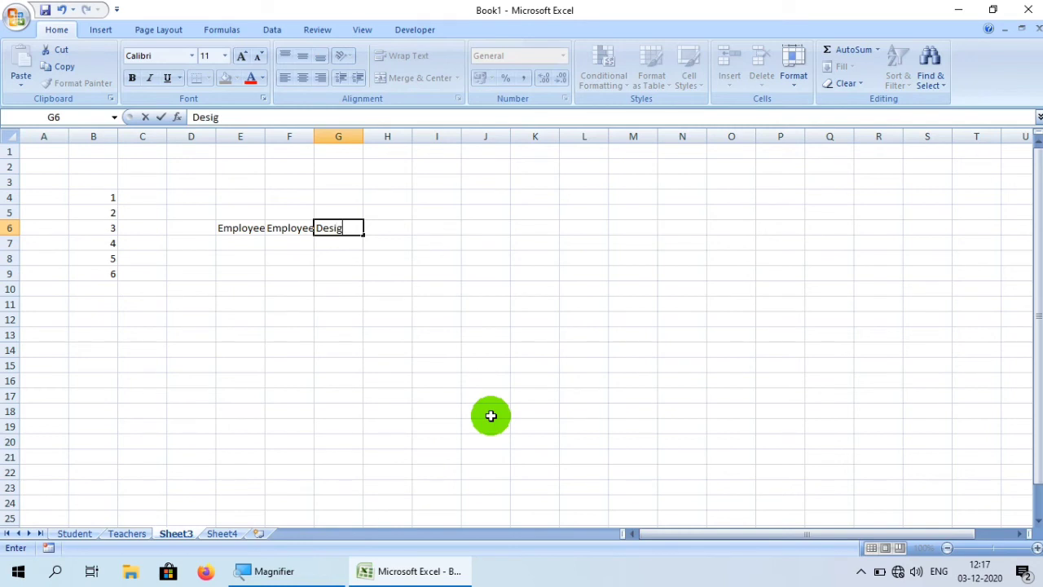
pyautogui.write('nation')
pyautogui.click(440, 472)
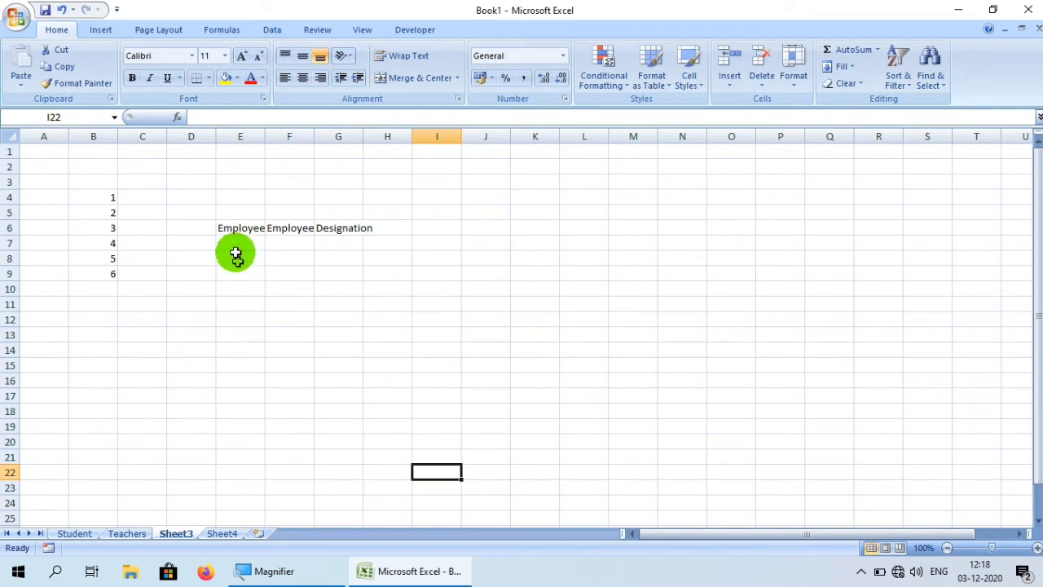
# Check the full text of the headings in E6, F6 and G6 in the formula bar
pyautogui.click(236, 229)
pyautogui.click(283, 229)
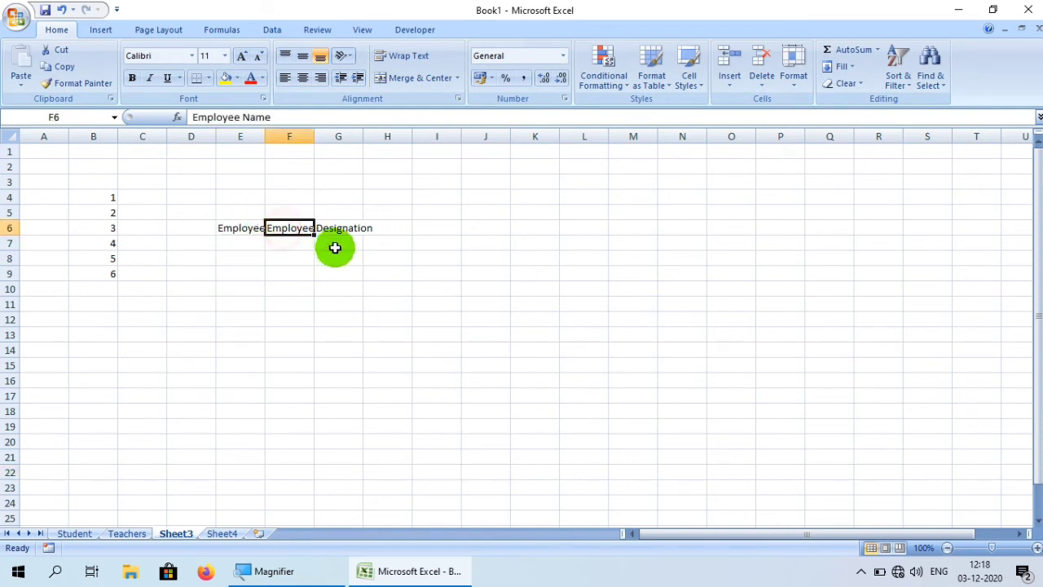
pyautogui.click(337, 228)
pyautogui.moveTo(337, 228); pyautogui.dragTo(350, 275)
pyautogui.click(436, 380)
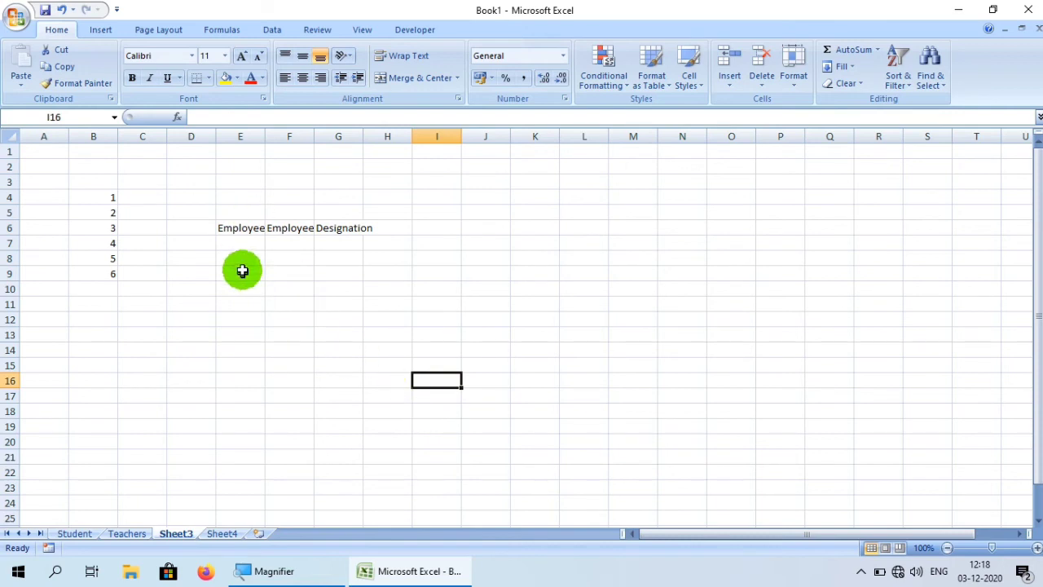
# AutoFit the widths of columns E and F to their headings
pyautogui.click(244, 136)
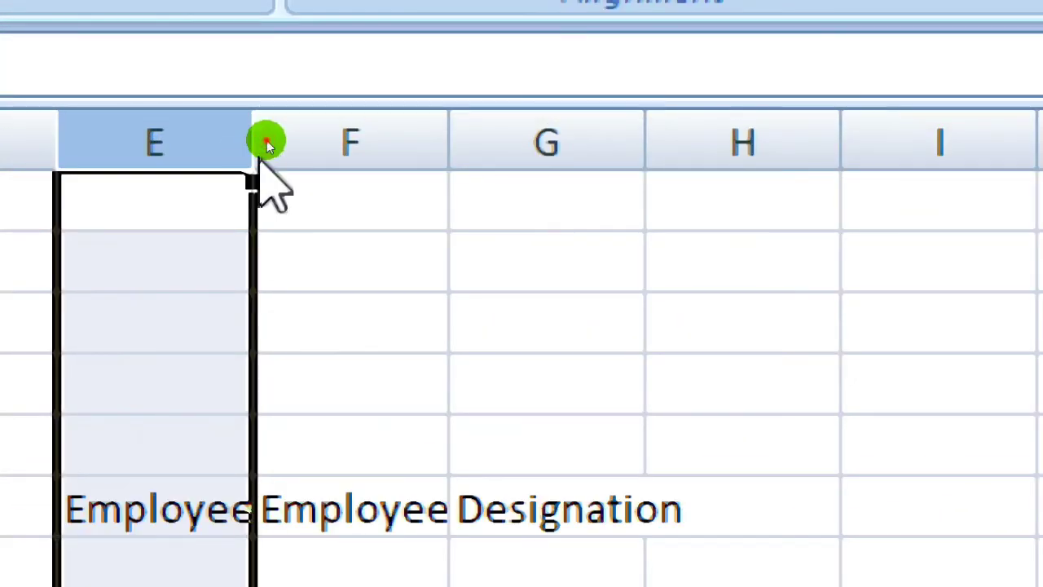
pyautogui.doubleClick(255, 140)
pyautogui.click(255, 146)
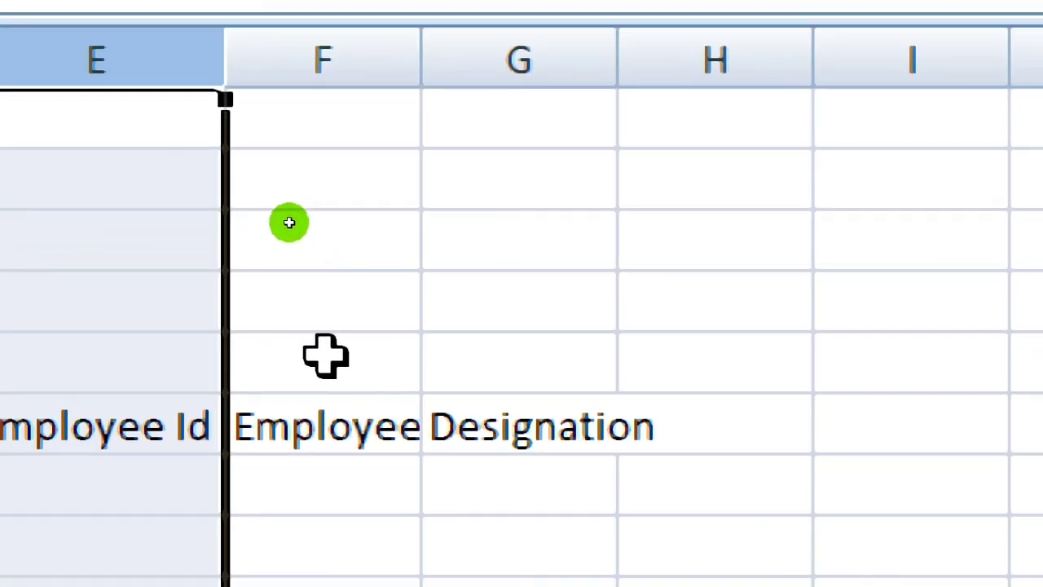
pyautogui.click(369, 63)
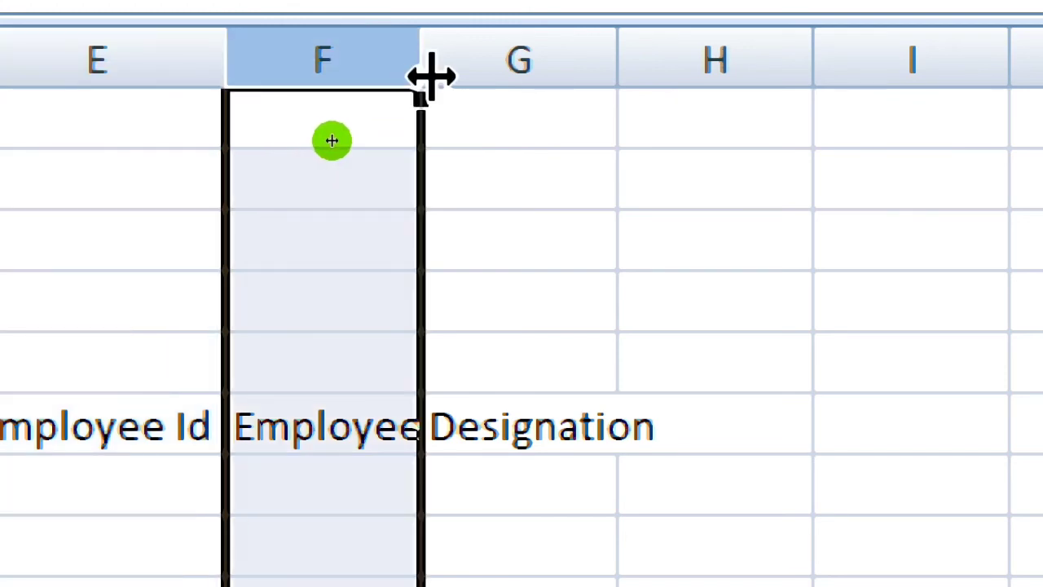
pyautogui.doubleClick(421, 75)
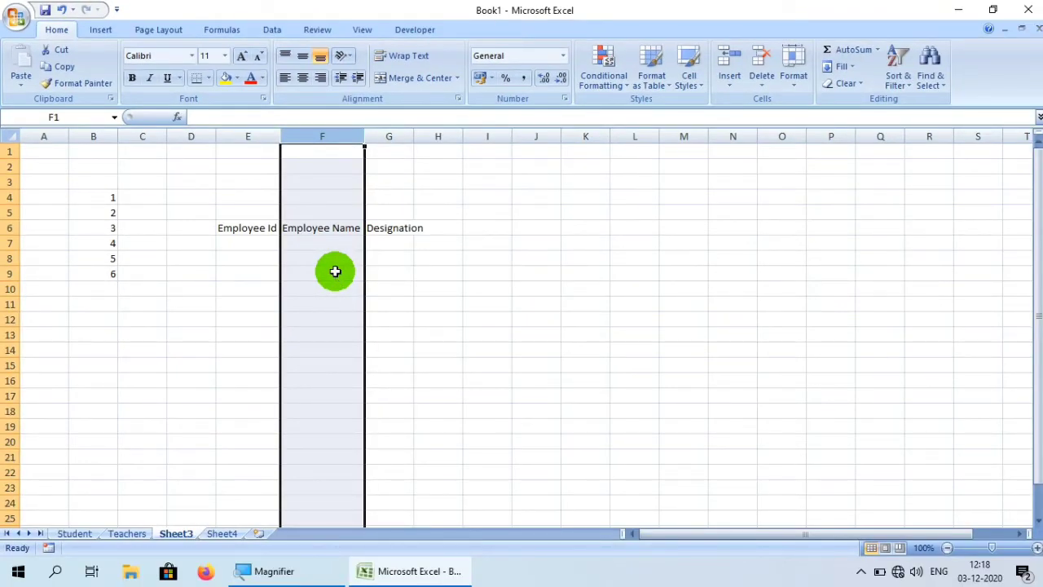
# Clear the contents of the range B3:H12, including the number series and the employee headings
pyautogui.moveTo(82, 185); pyautogui.dragTo(427, 310)
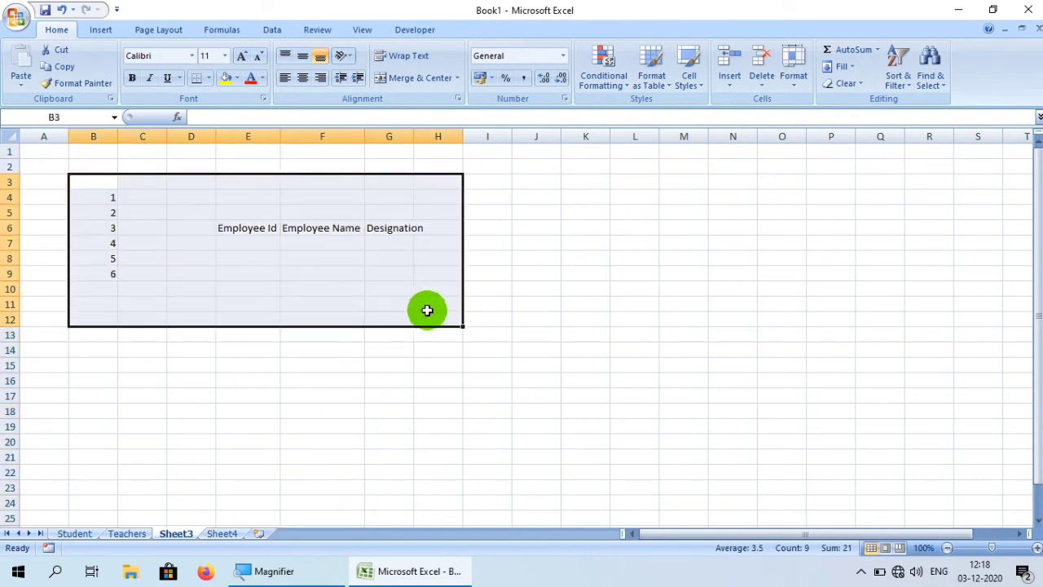
pyautogui.press('Delete')
pyautogui.click(465, 438)
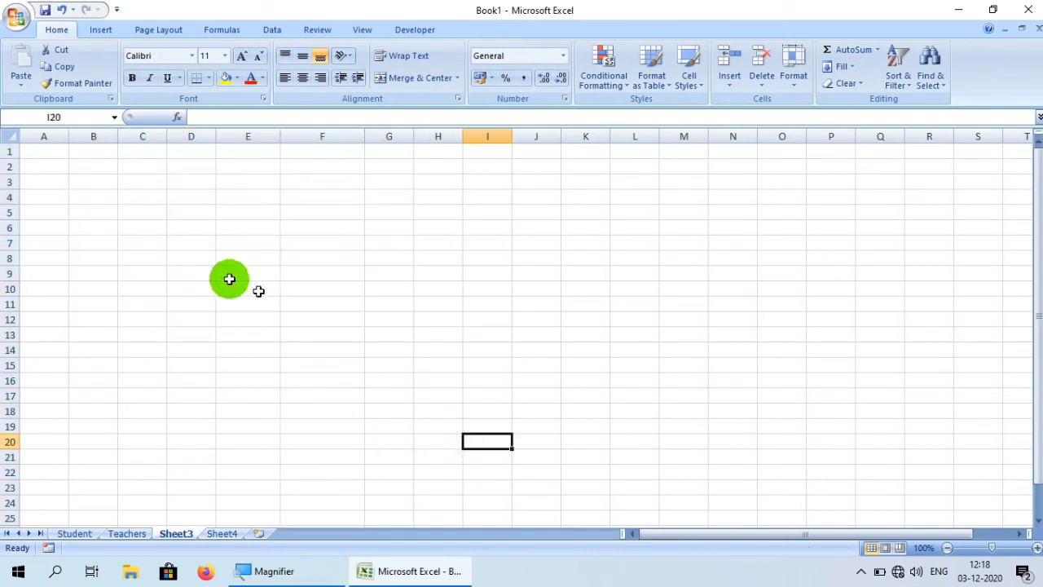
# Enter the headings Roll, Name and Marks across cells E7 to G7
pyautogui.click(240, 243)
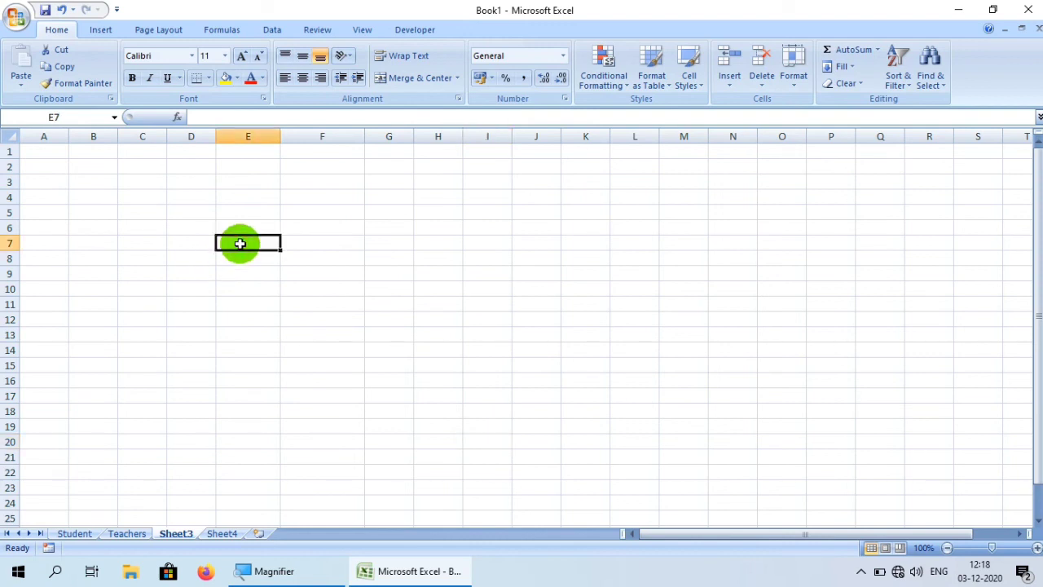
pyautogui.write('Rol')
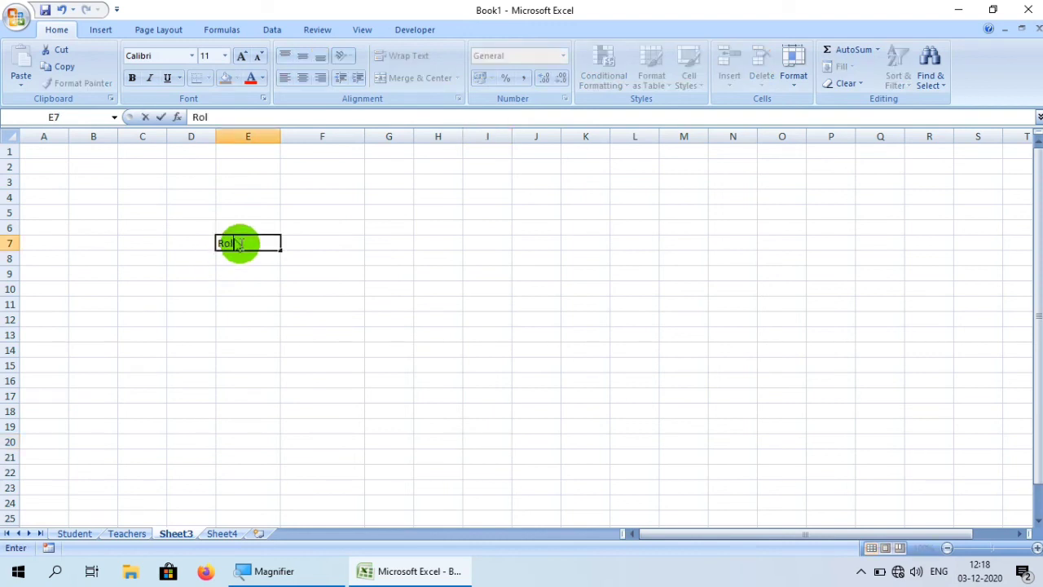
pyautogui.write('l')
pyautogui.press('Tab')
pyautogui.write('N')
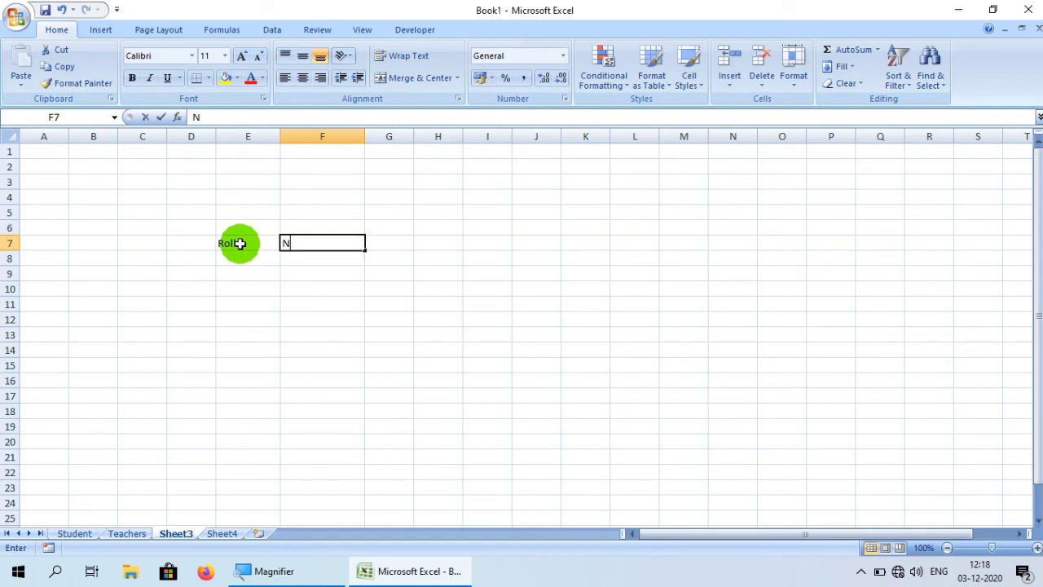
pyautogui.write('ame')
pyautogui.press('Tab')
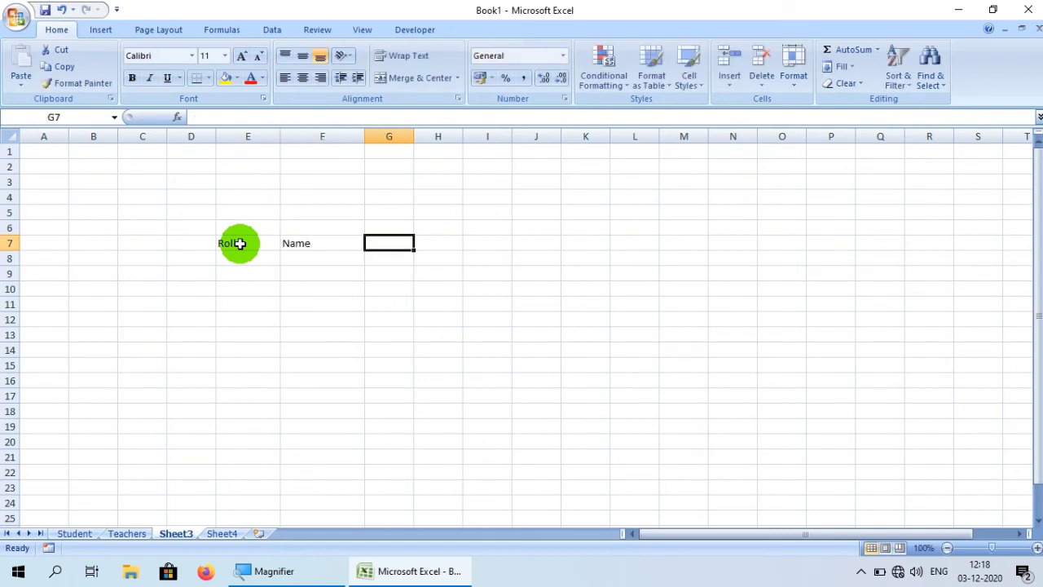
pyautogui.write('Marks')
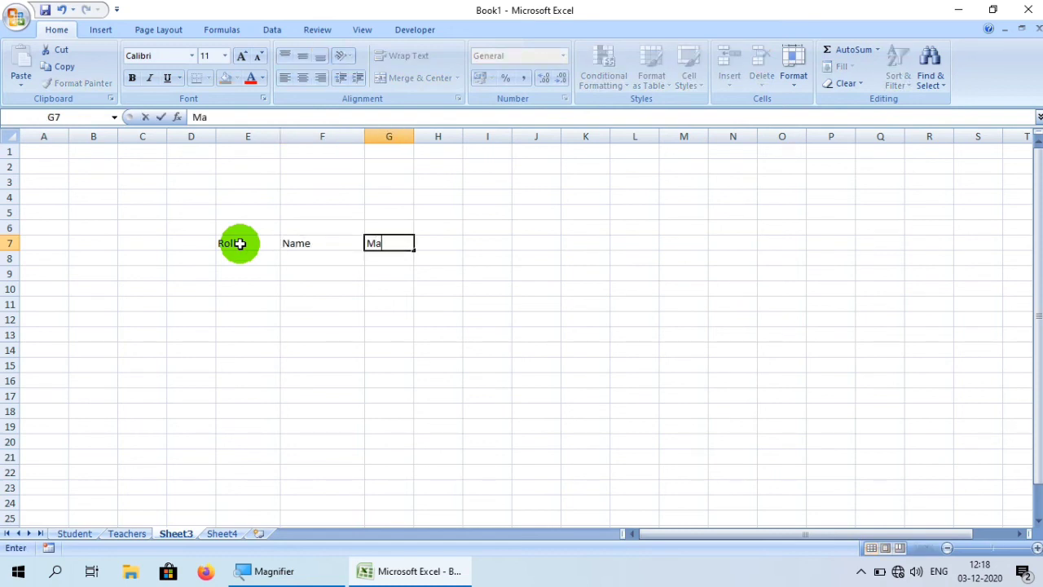
pyautogui.click(250, 316)
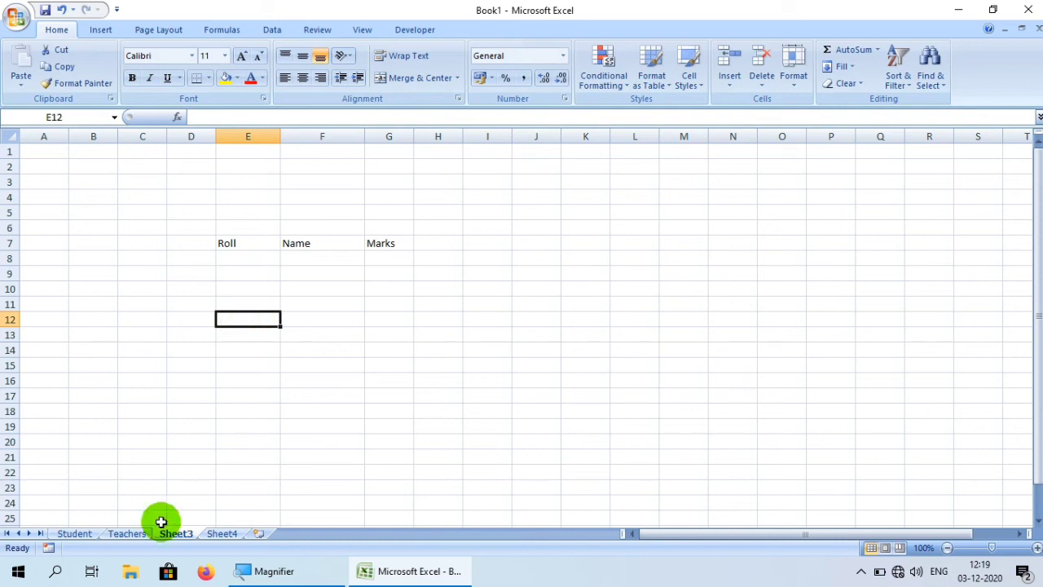
# Look over the file commands, and exit Excel without saving the changes to Book1
pyautogui.click(16, 18)
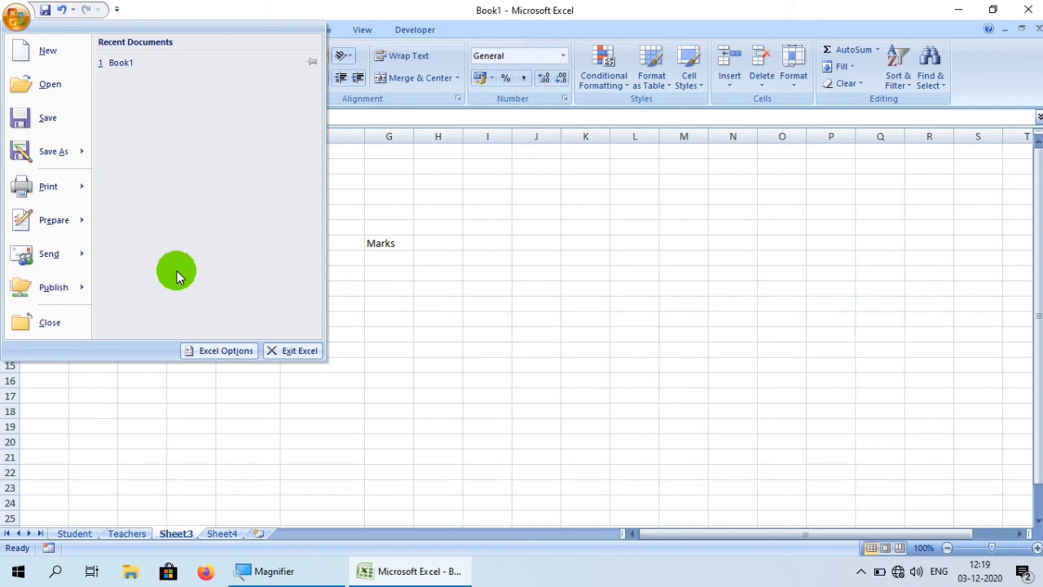
pyautogui.click(416, 357)
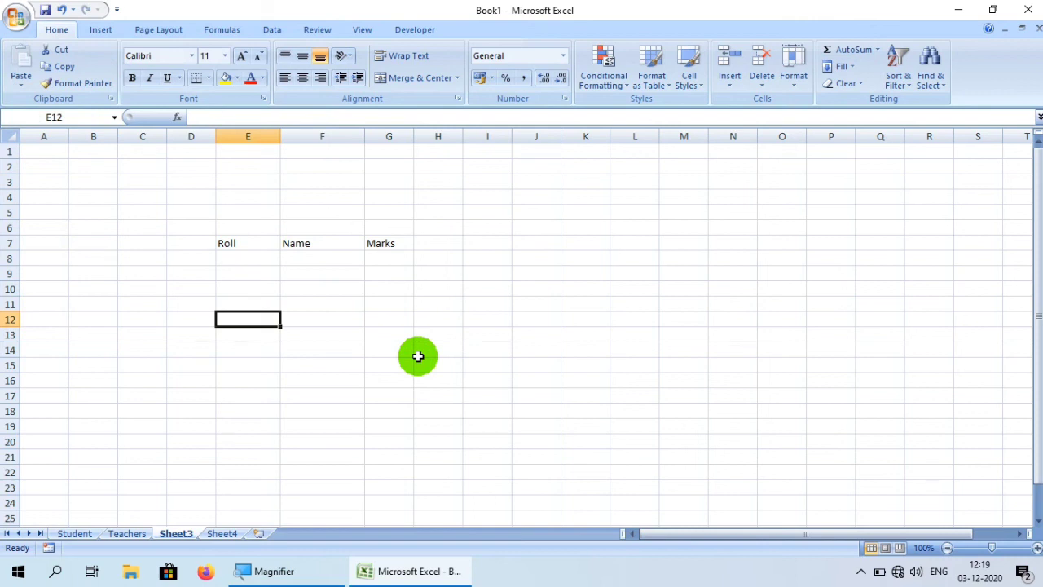
pyautogui.click(1028, 10)
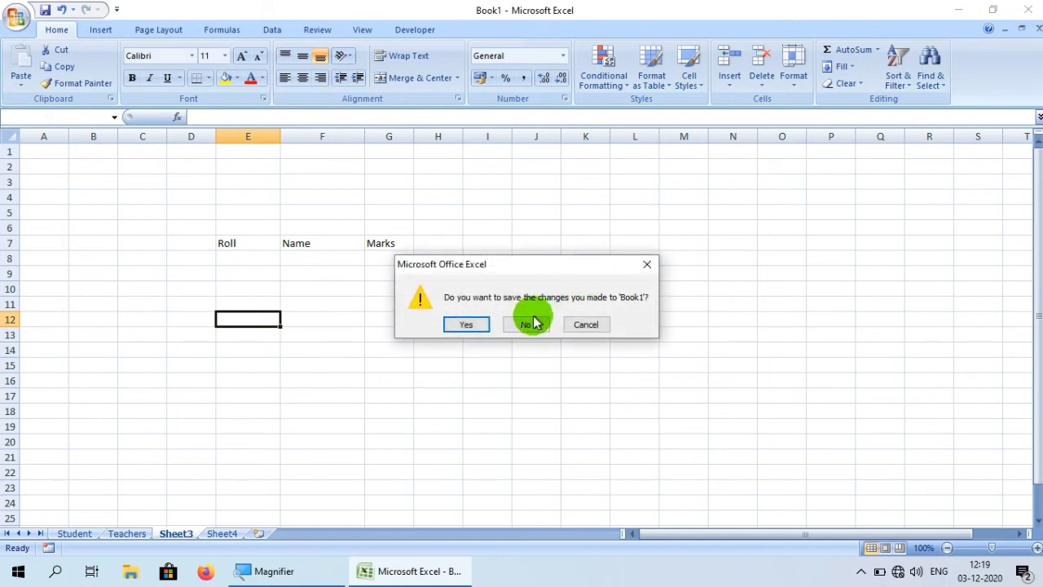
pyautogui.click(531, 323)
pyautogui.rightClick(489, 150)
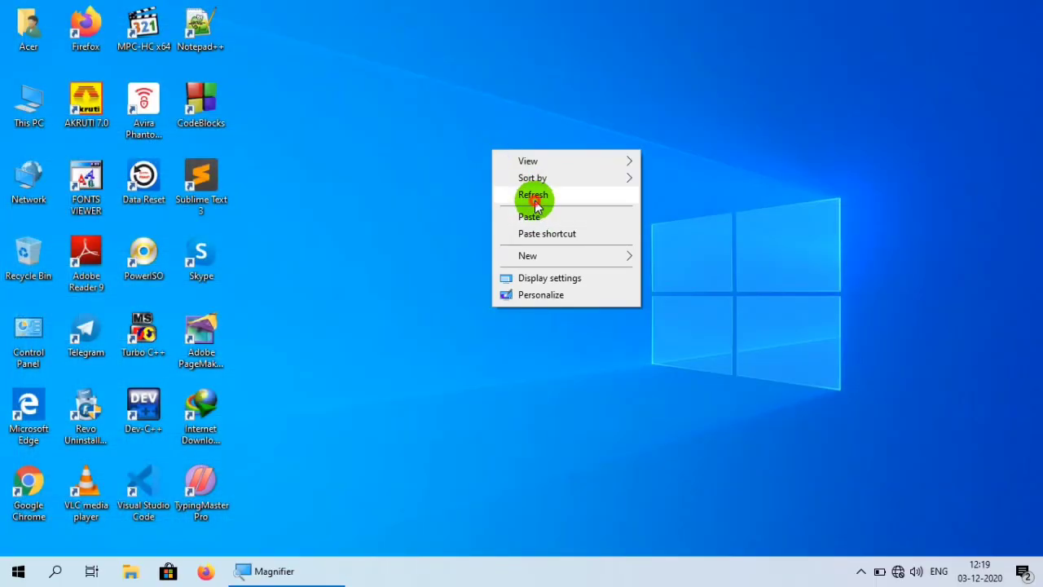